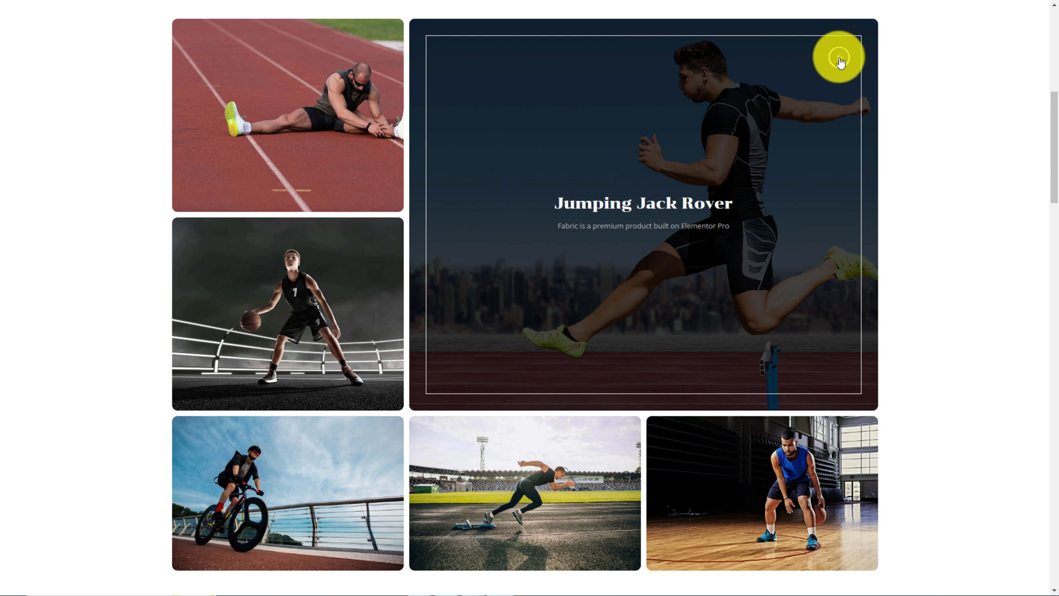
- Preview the Jumping Jack Rover video in the demo gallery, close it, and look on to Fabric Demo - 02
left_click(840, 58)
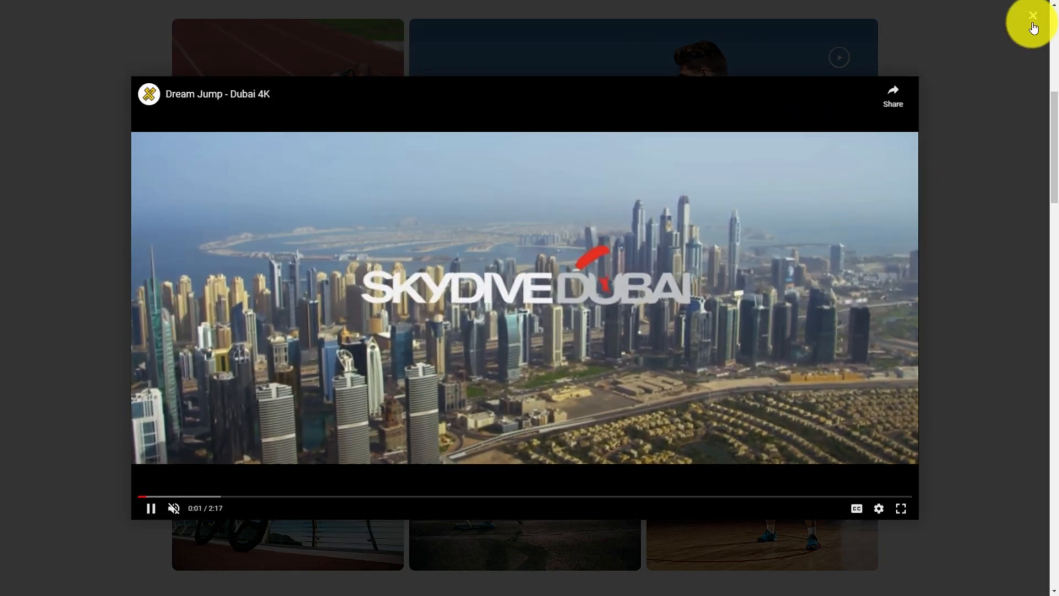
left_click(1033, 25)
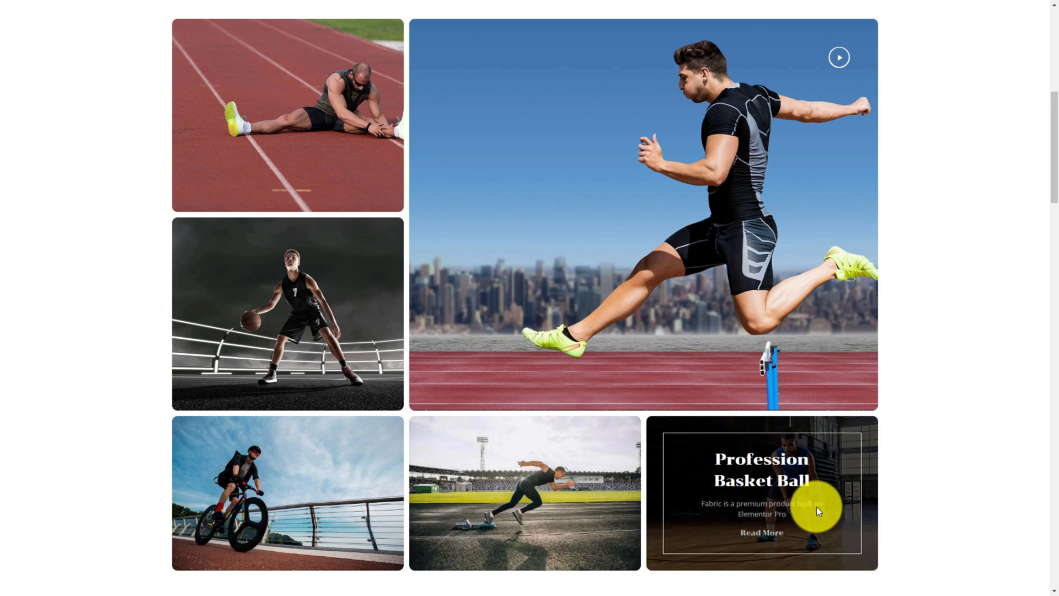
scroll(915, 470, "down", 2)
scroll(915, 470, "down", 10)
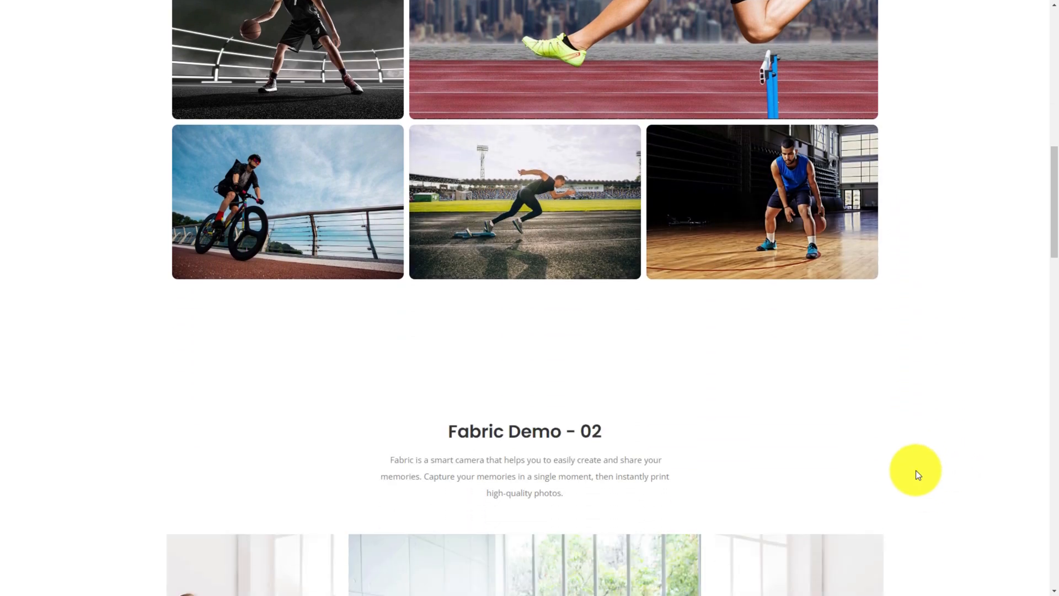
scroll(915, 469, "down", 1)
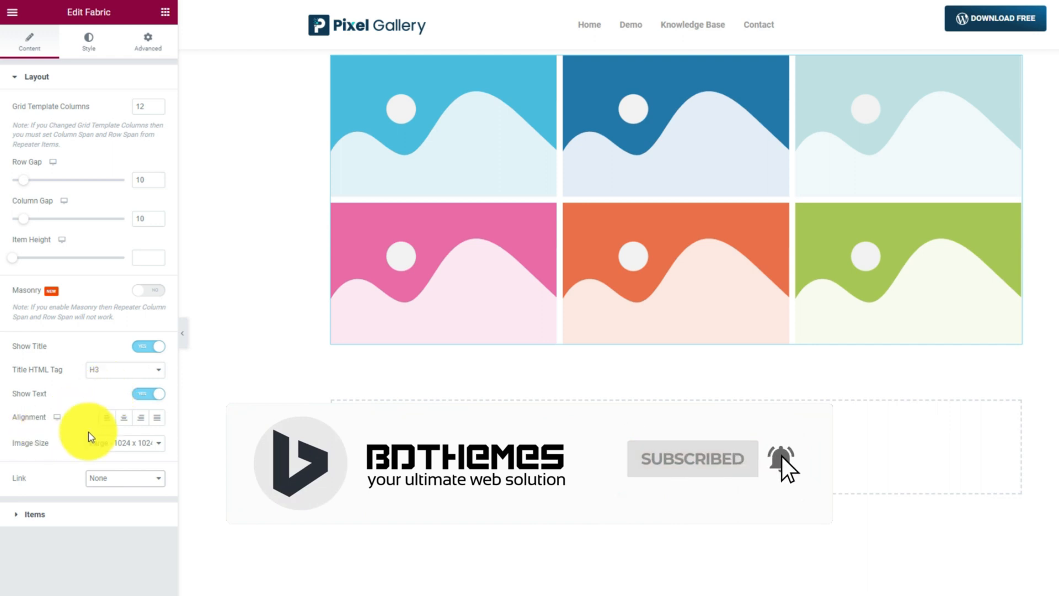
- Set the Fabric widget's image size to Full and link items to Media File with Only Button as the link target
left_click(142, 443)
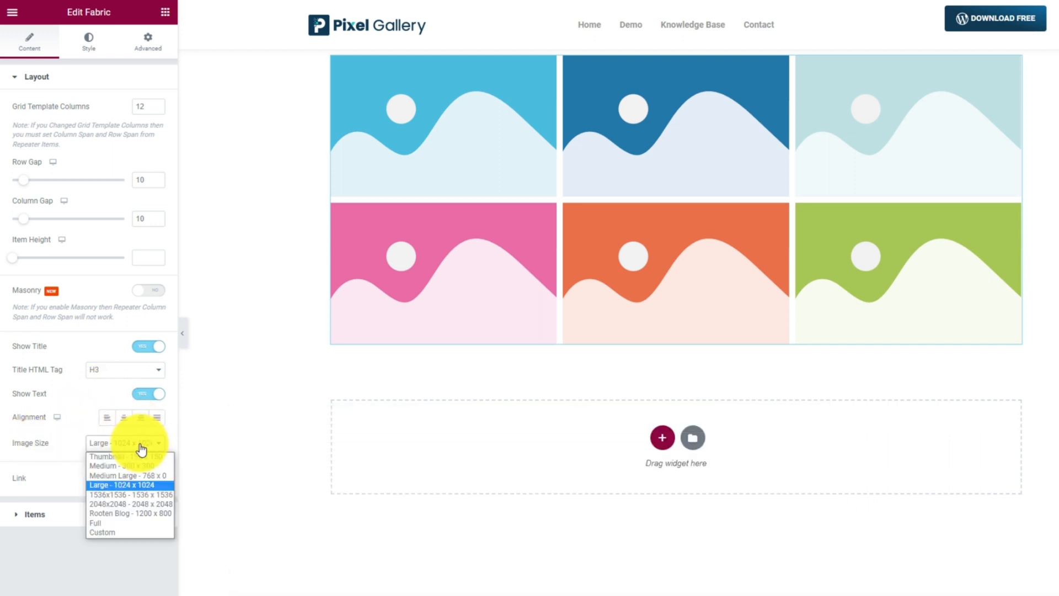
left_click(126, 524)
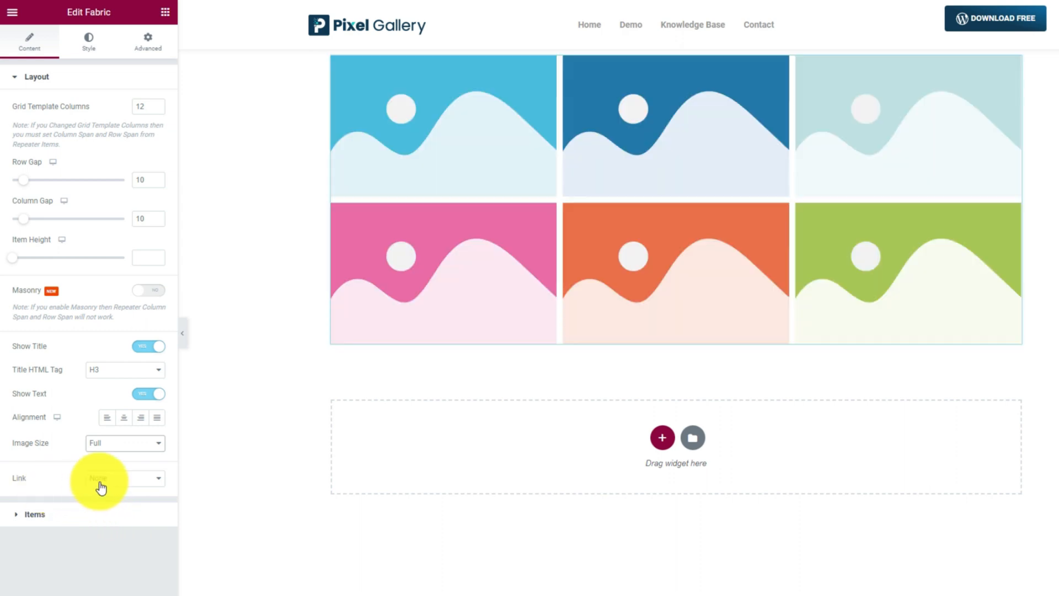
left_click(124, 483)
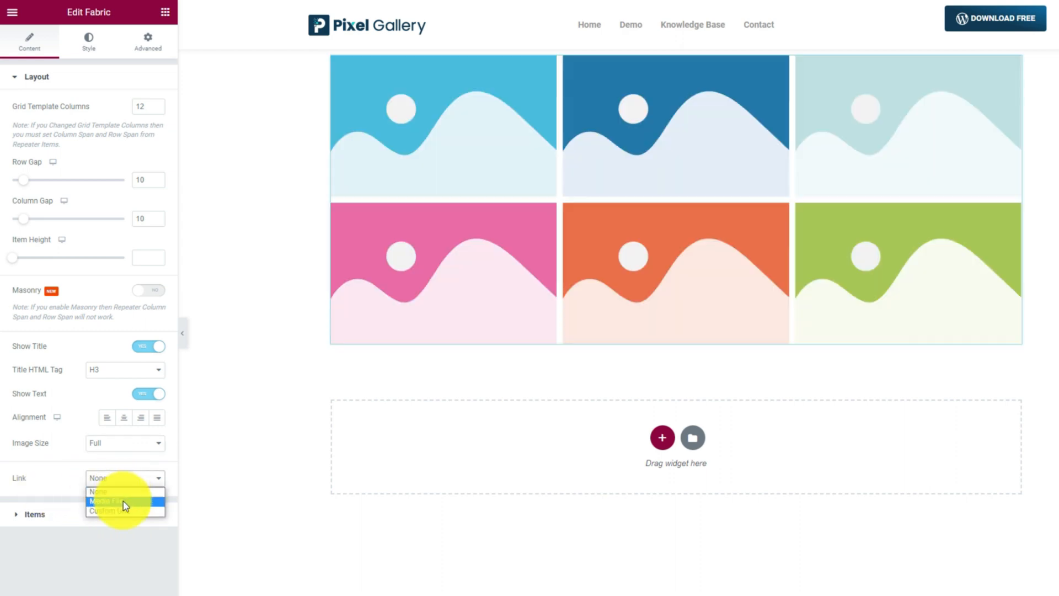
left_click(125, 500)
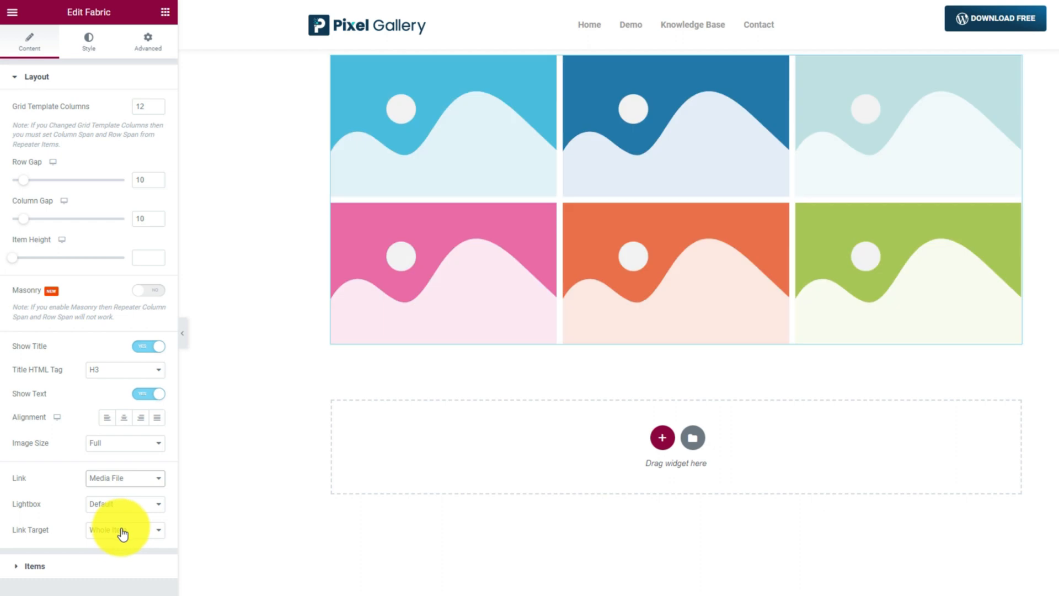
left_click(125, 553)
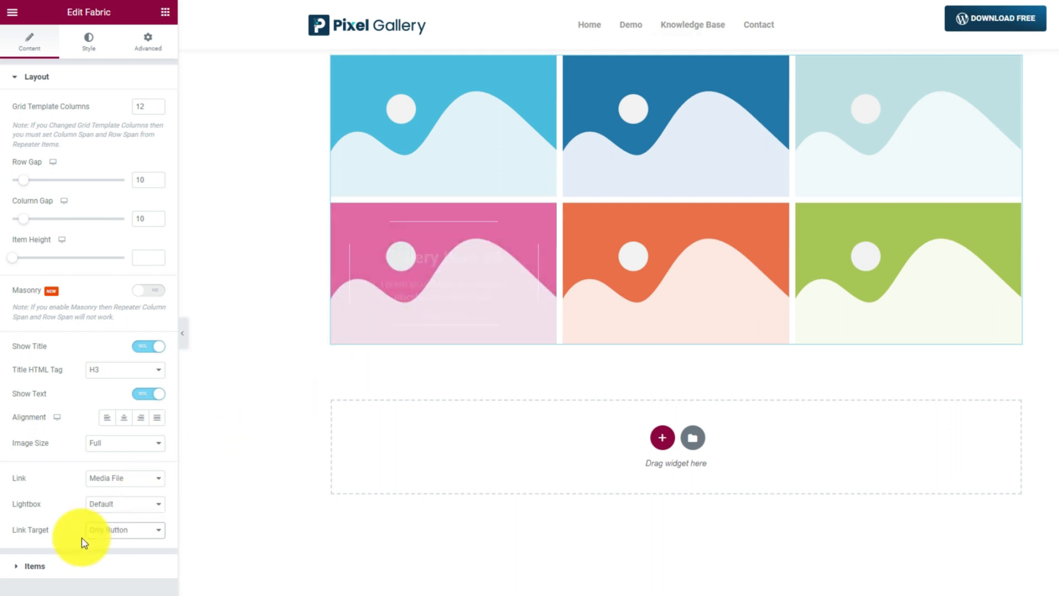
- Replace Gallery Item #1's image with 11-2.jpg, the athlete stretching on the running track, from the media library
left_click(71, 568)
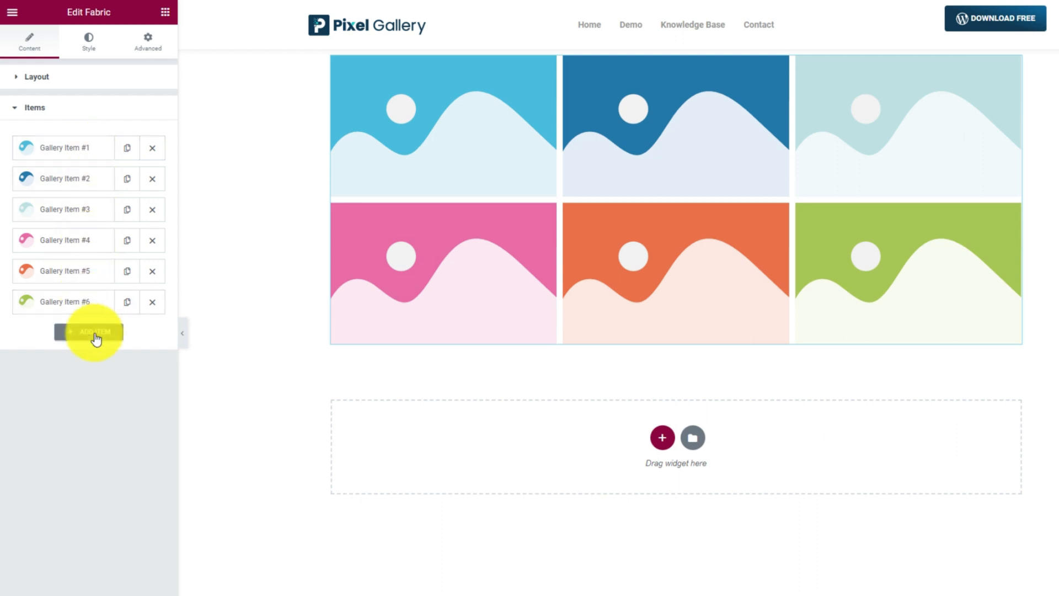
left_click(80, 154)
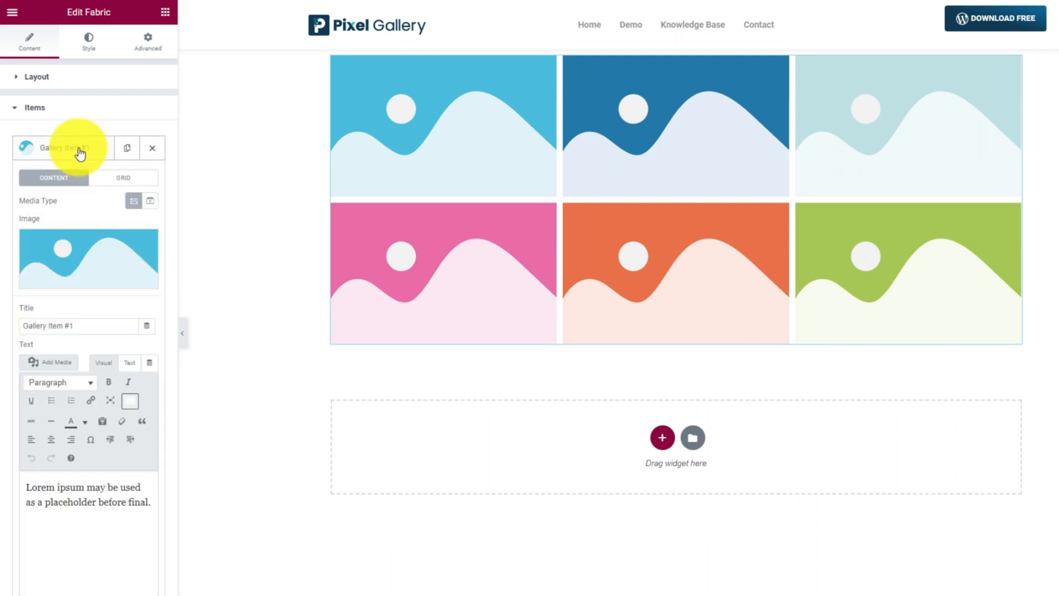
left_click(82, 243)
scroll(482, 432, "down", 6)
left_click(486, 531)
scroll(487, 531, "down", 12)
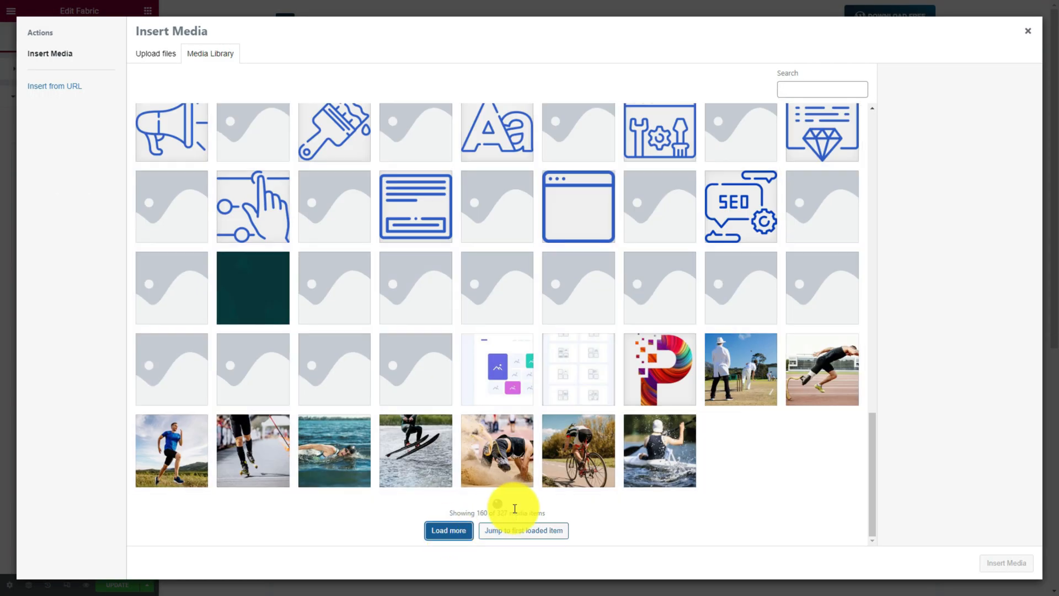
left_click(448, 529)
scroll(447, 528, "down", 12)
scroll(548, 497, "down", 10)
left_click(342, 366)
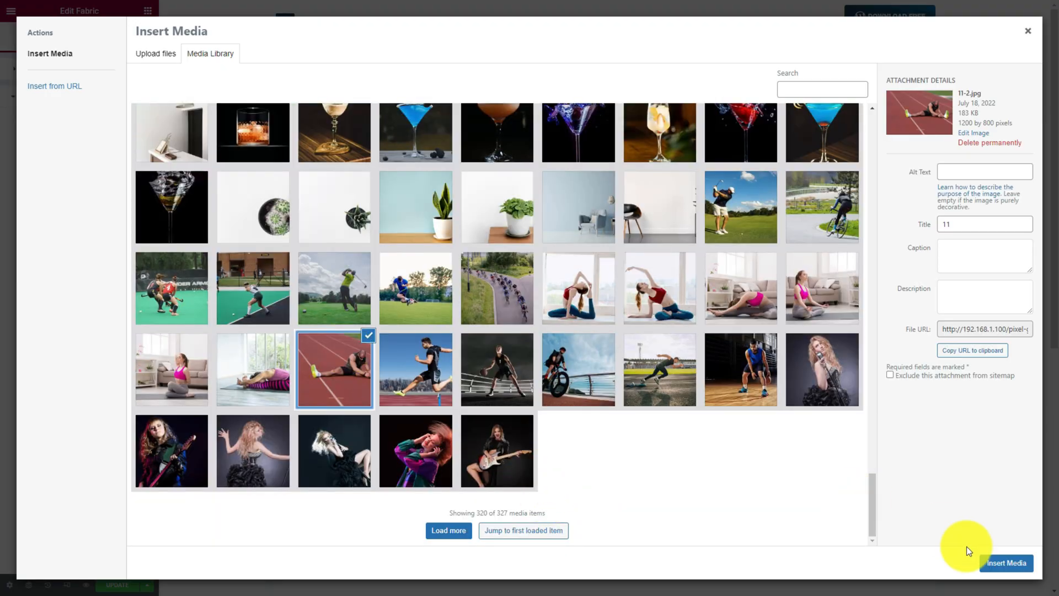
left_click(1006, 562)
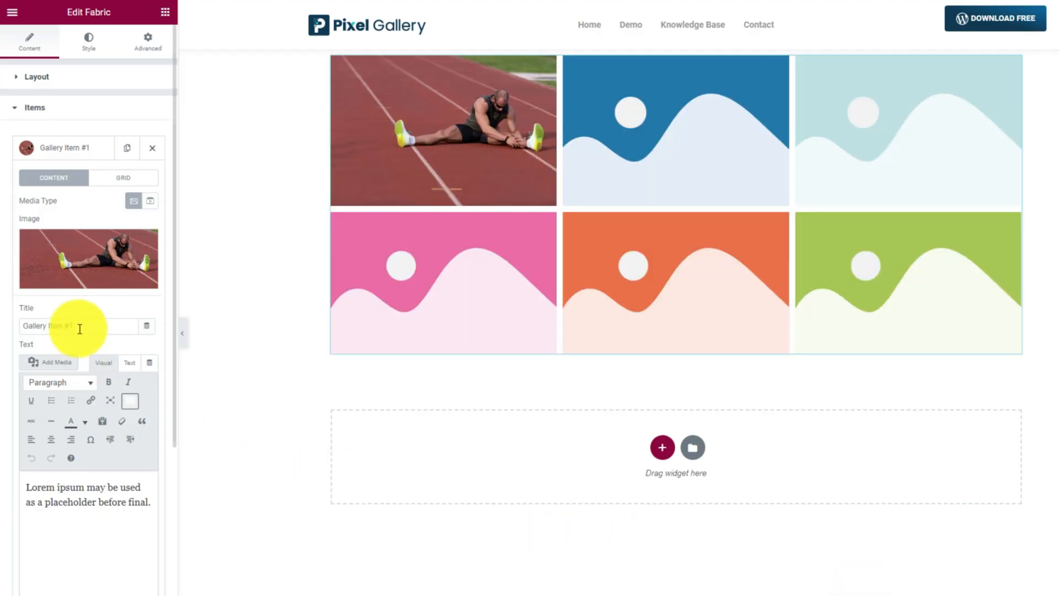
- Title the first gallery item "Running Miles Long" and collapse its settings
left_click_drag(78, 327, 20, 327)
type("Running Miles Long")
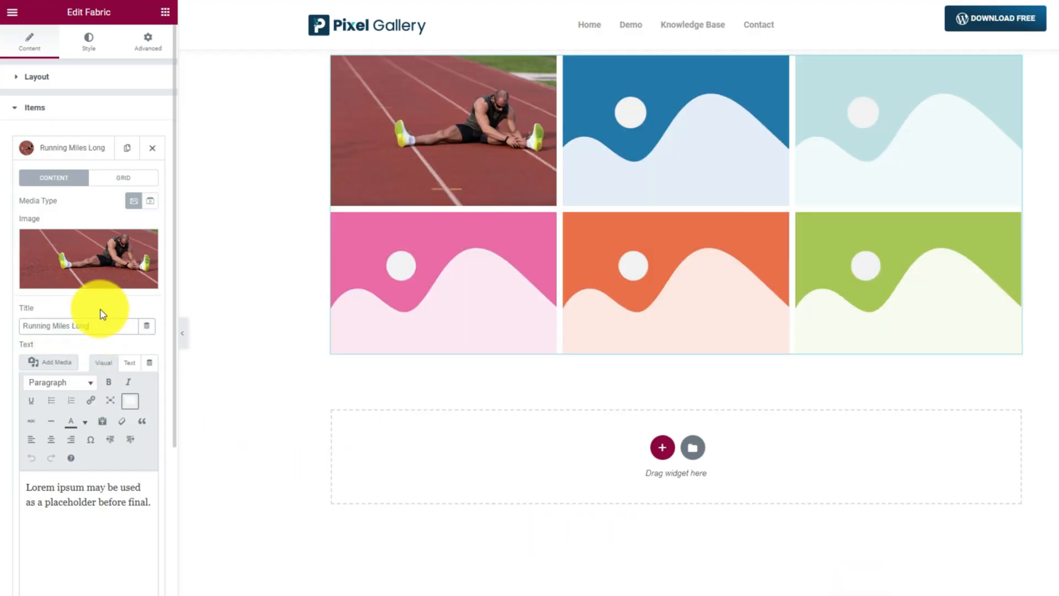
left_click(76, 150)
- Title the second gallery item "Jumping Jack Rover"
left_click(77, 178)
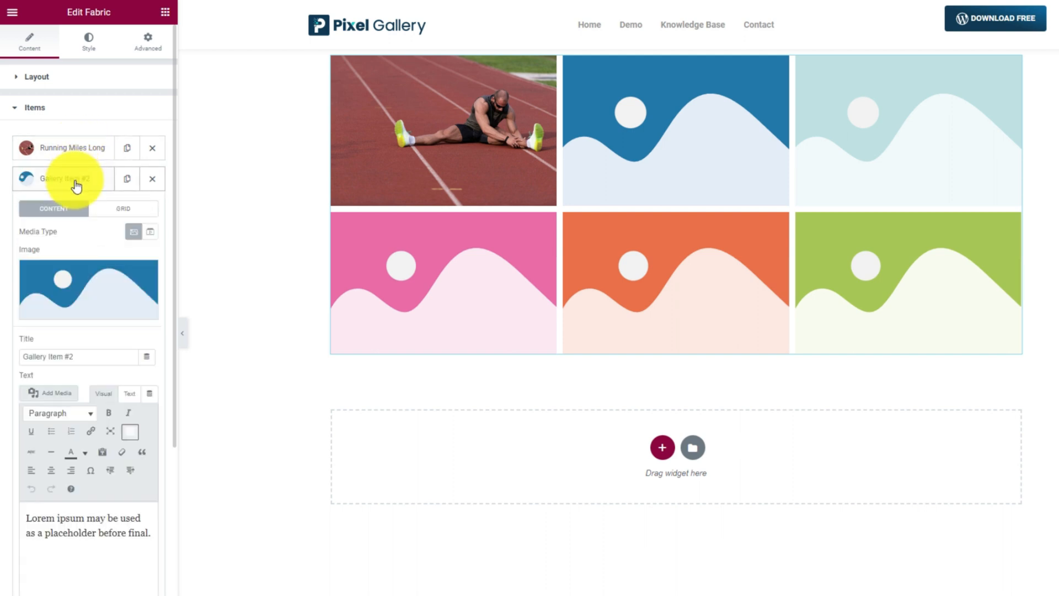
mouse_move(77, 357)
left_mouse_down()
mouse_move(20, 363)
mouse_move(78, 356)
left_mouse_up()
type("Jumping Jack Rover")
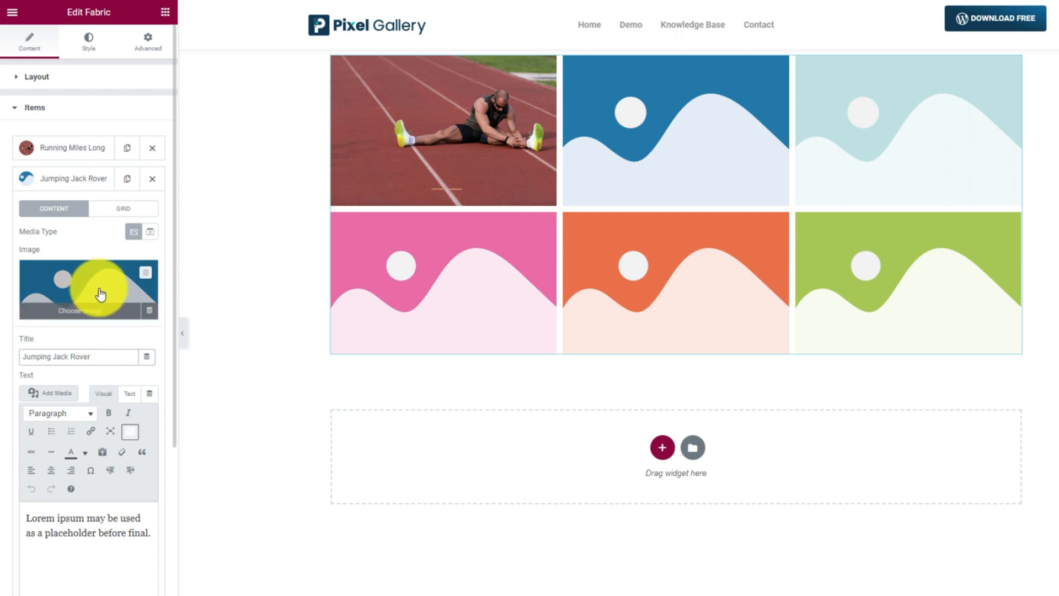
- Switch the Jumping Jack Rover item's media type to video and use the hurdler photo from the media library as its poster
left_click(149, 235)
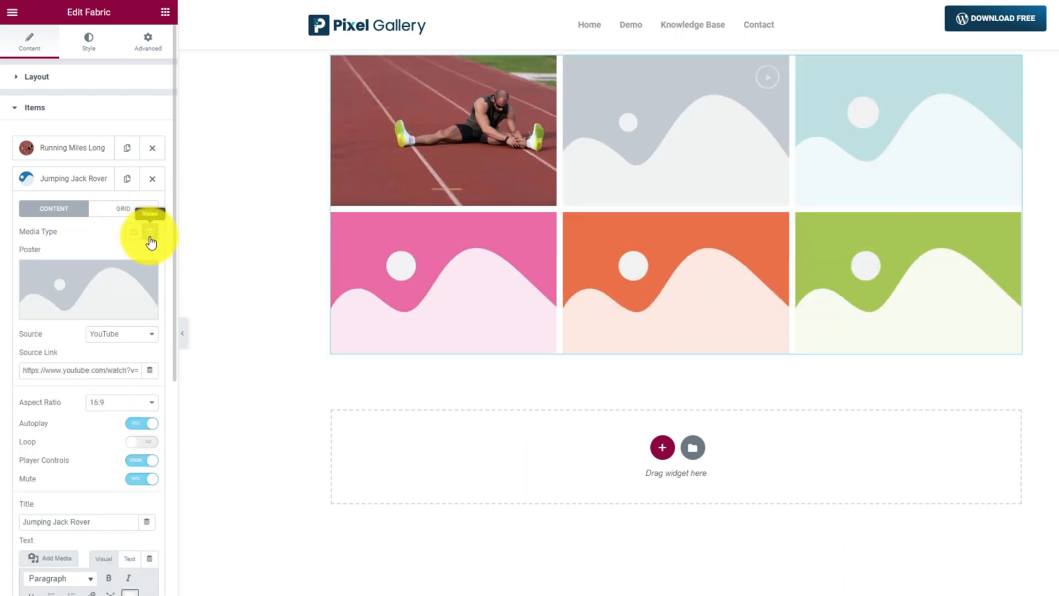
left_click(103, 285)
scroll(463, 366, "down", 10)
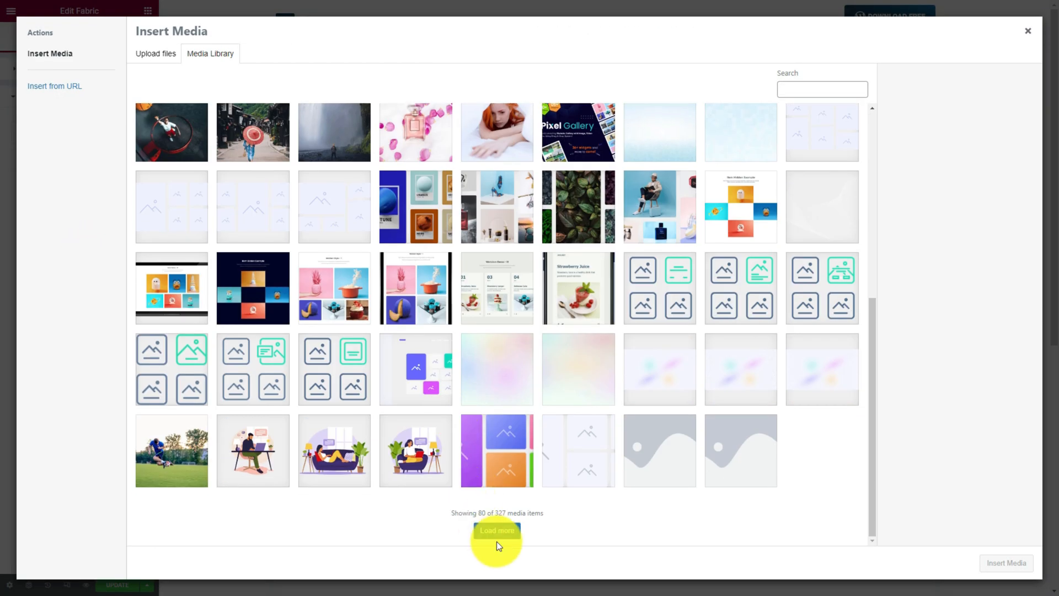
left_click(497, 540)
scroll(678, 502, "down", 10)
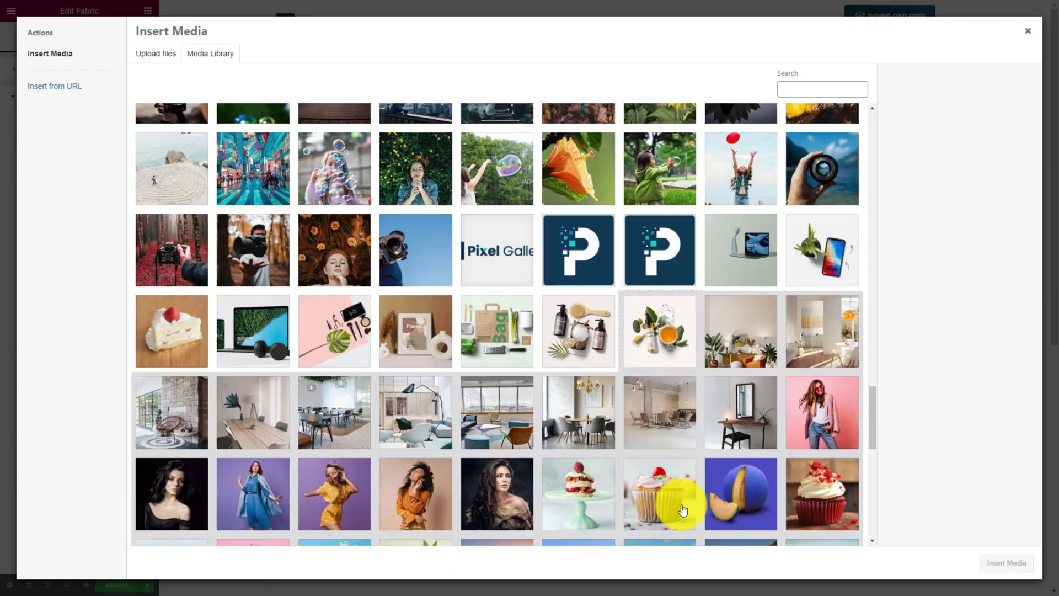
left_click(416, 439)
left_click(990, 568)
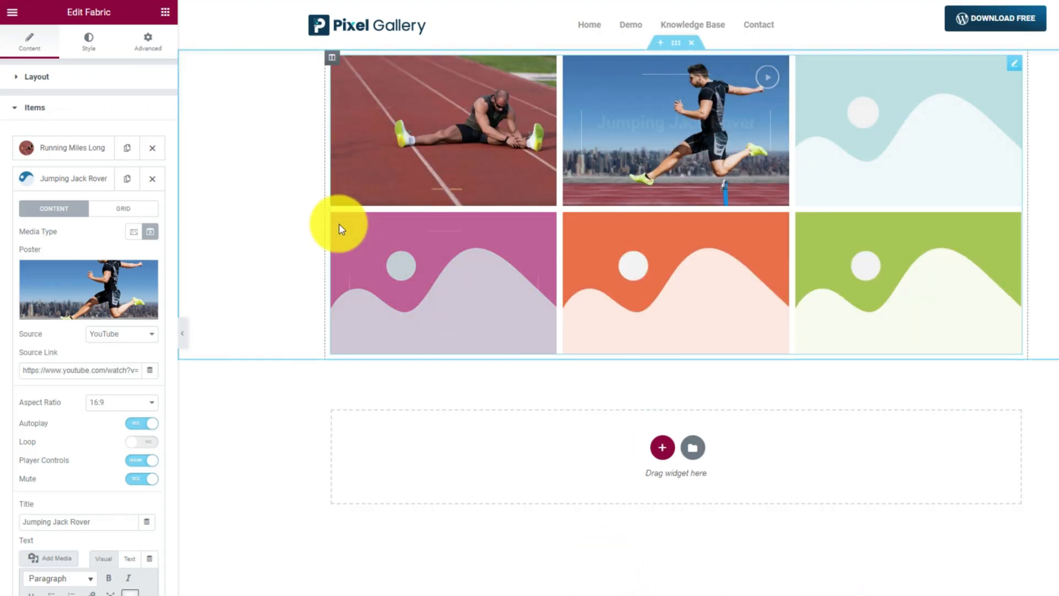
left_click(92, 193)
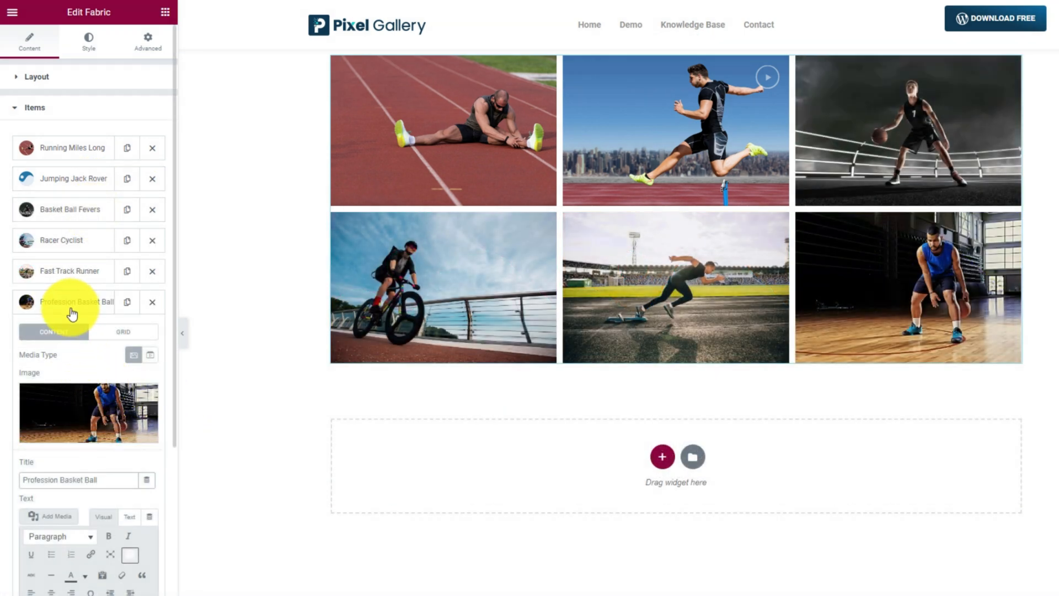
- Set the Jumping Jack Rover item's grid column span to 8 and row span to 2
left_click(71, 307)
left_click(76, 180)
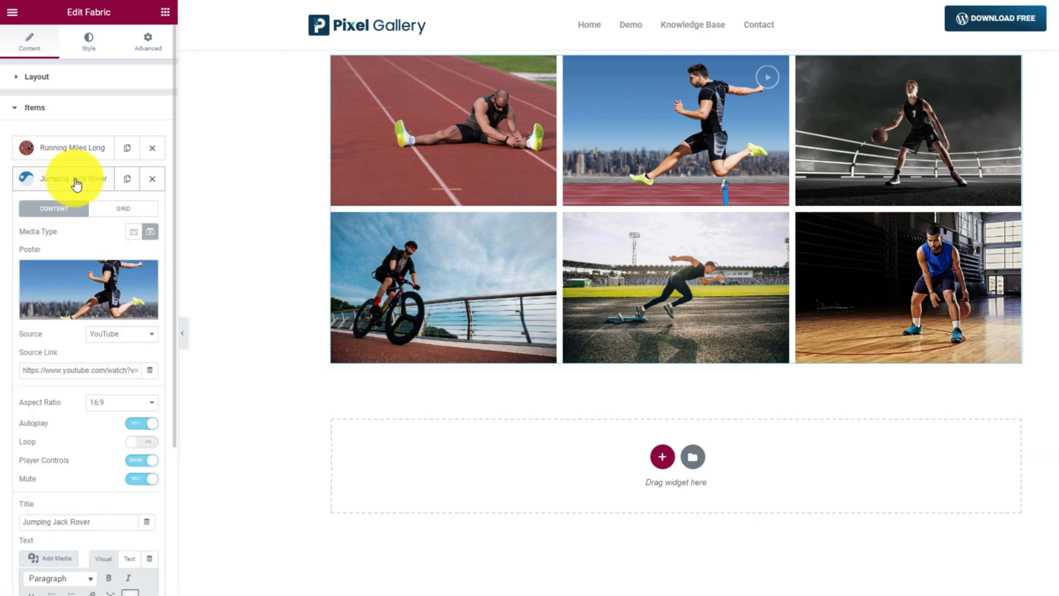
left_click(126, 212)
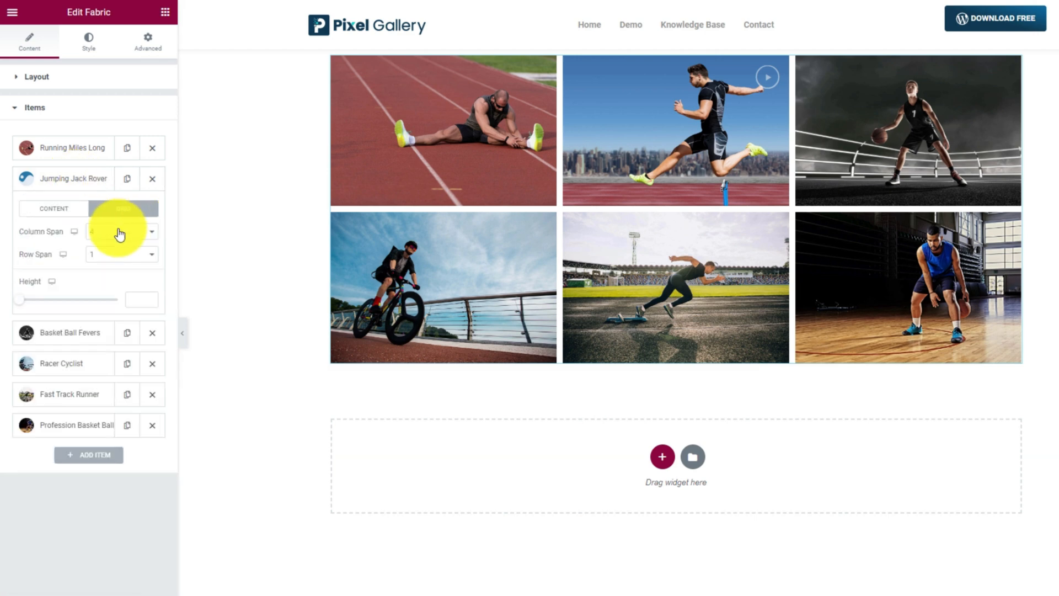
left_click(119, 233)
left_click(113, 315)
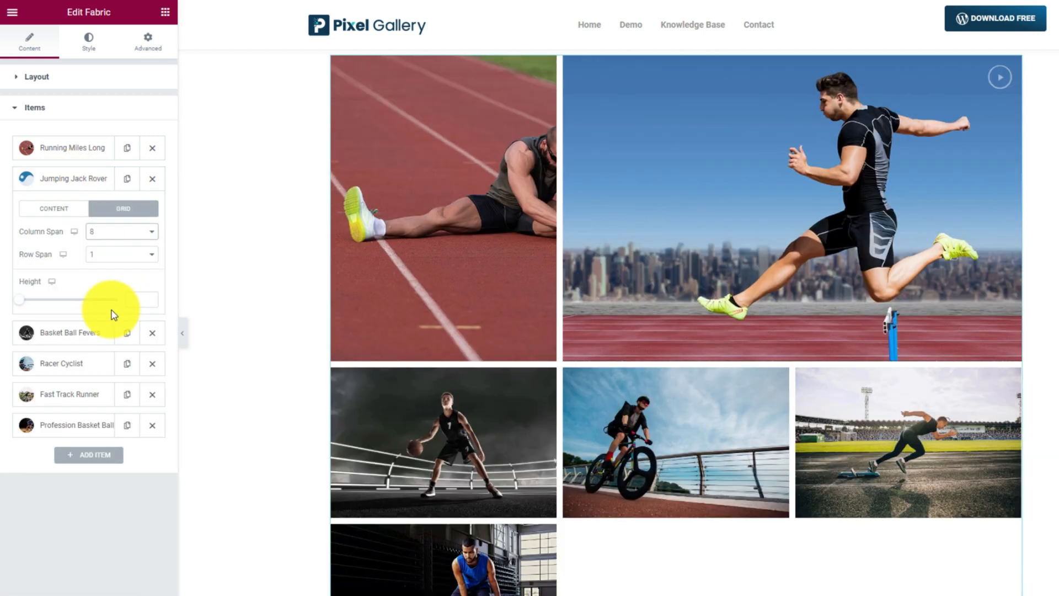
left_click(118, 254)
left_click(119, 277)
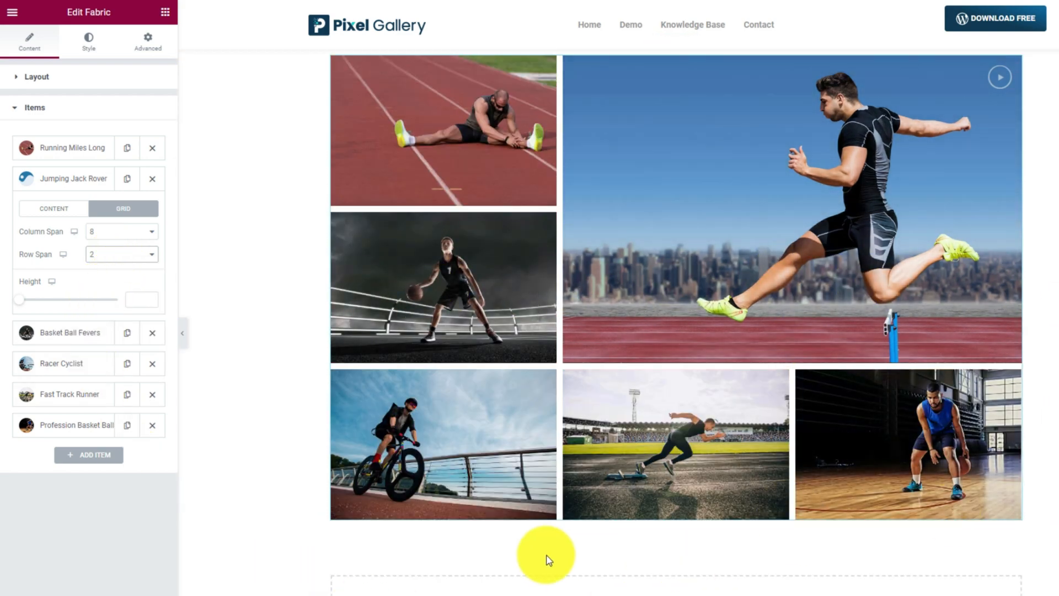
- Style the gallery images with a blue to #000000 gradient background and a 10 px border radius
left_click(96, 60)
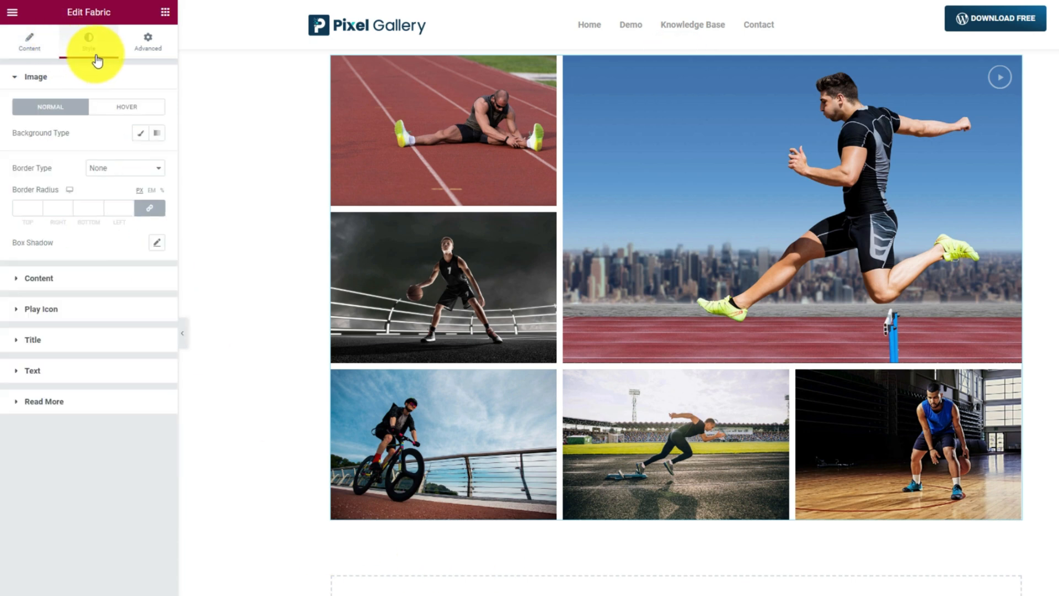
left_click(157, 133)
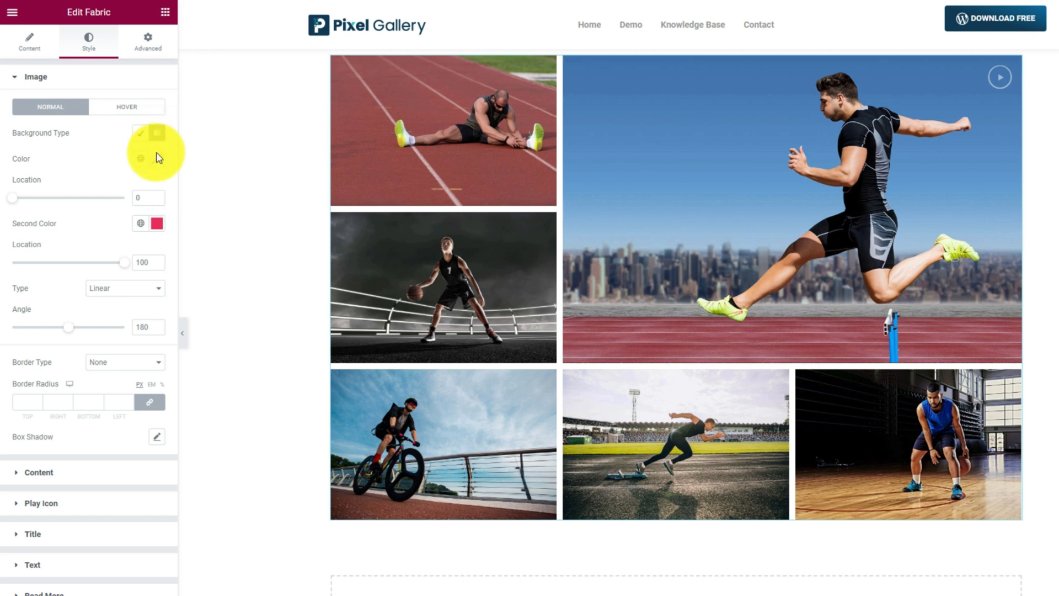
left_click(157, 159)
key("ctrl+v")
left_click(114, 168)
left_click(157, 226)
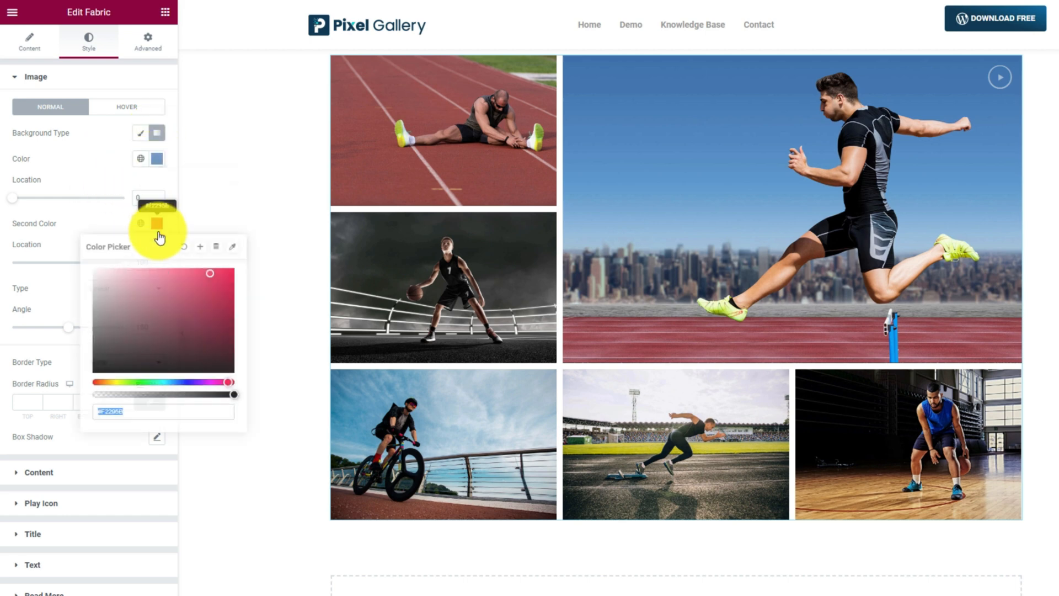
type("#000000")
left_click(61, 286)
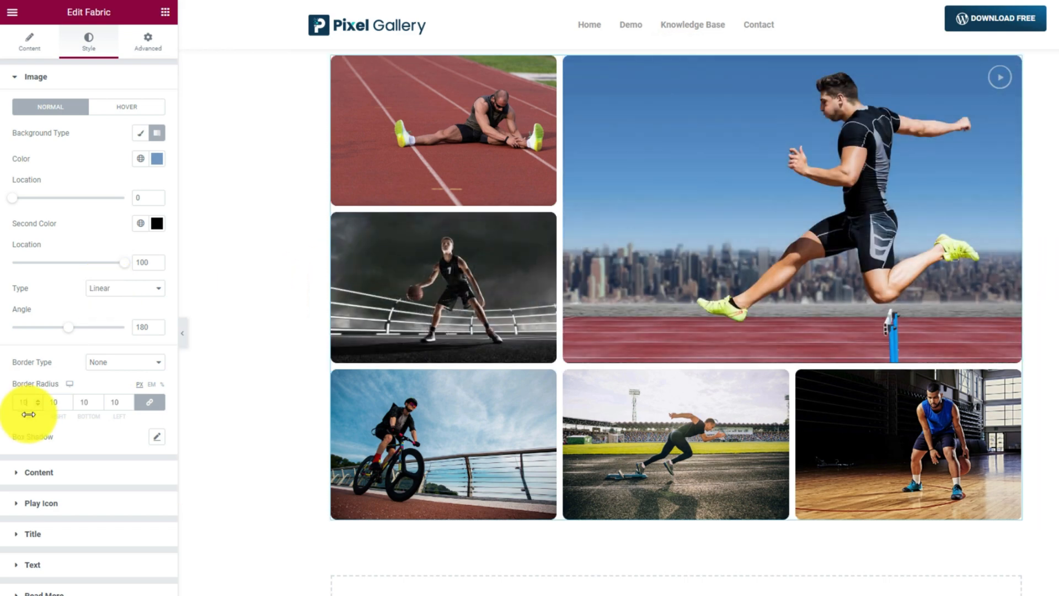
- Set the content padding to 40 px on all sides, and give the play icon a 40 px margin and size 61
left_click(54, 473)
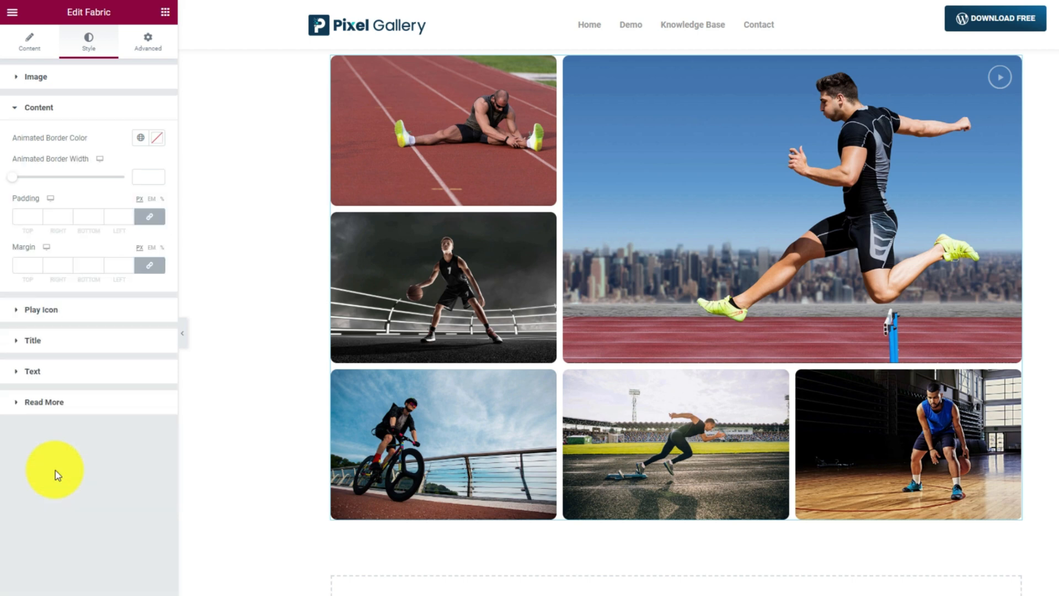
left_click(28, 216)
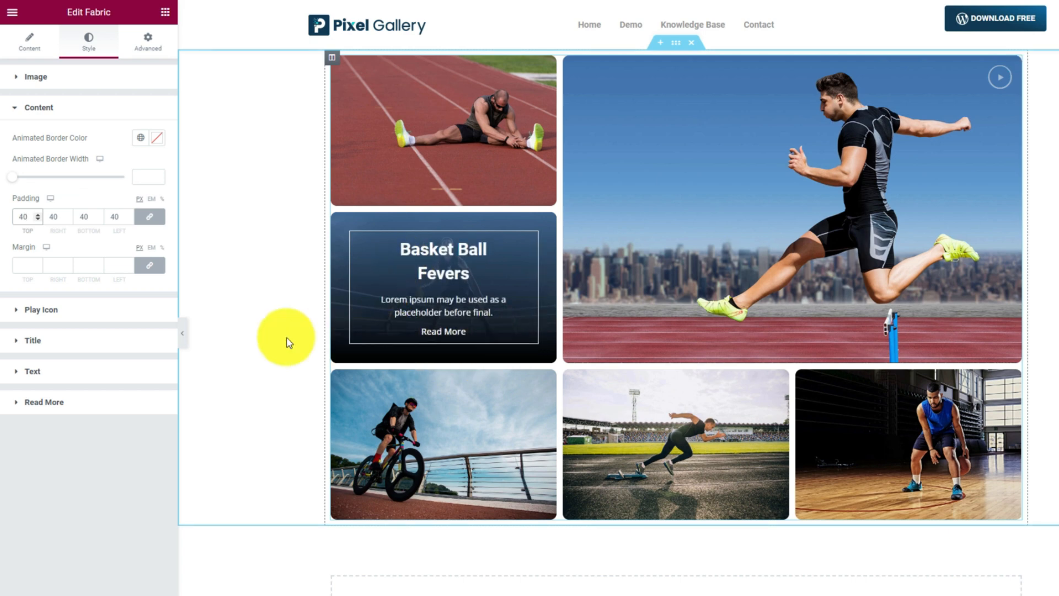
left_click(77, 319)
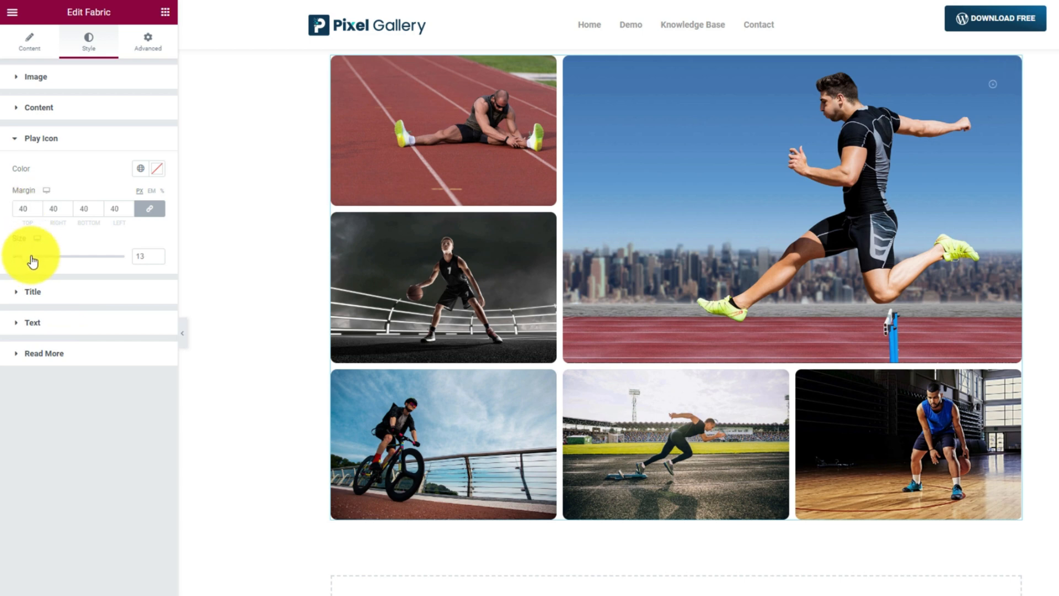
left_click_drag(32, 261, 85, 261)
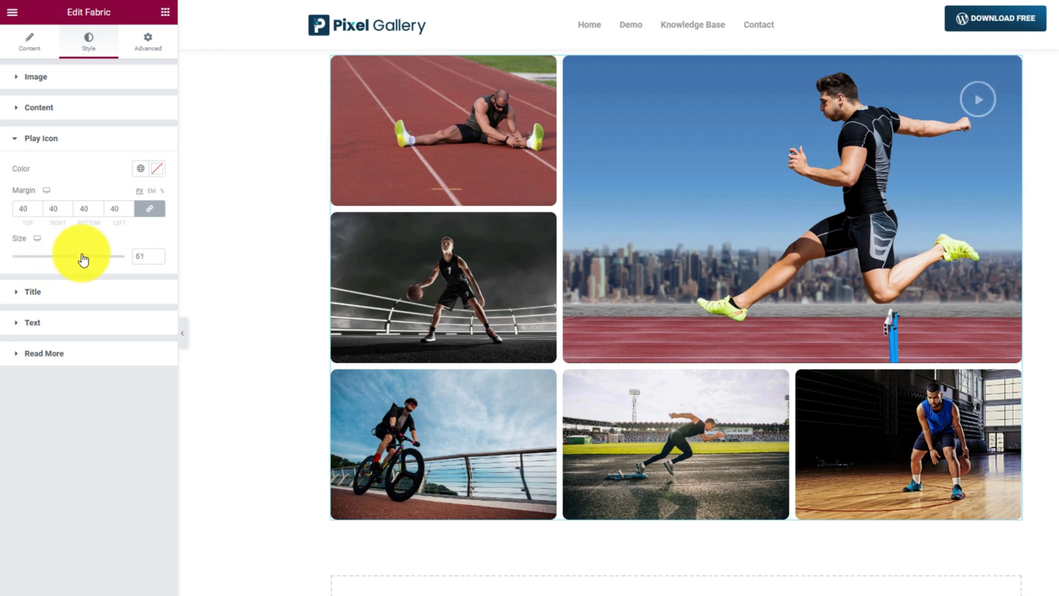
- Set the gallery title color to white
left_click(84, 292)
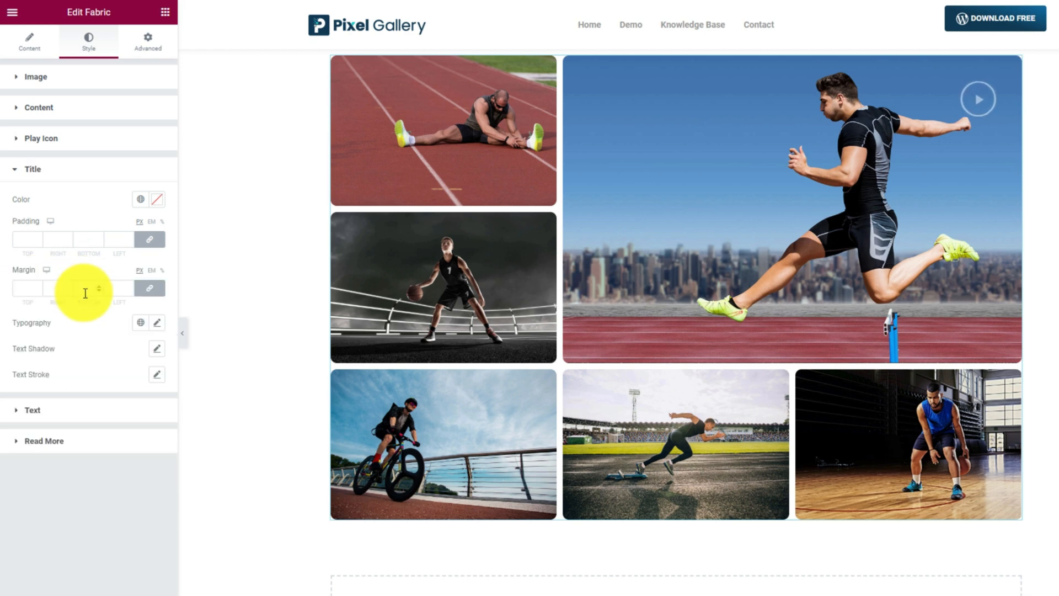
left_click(157, 199)
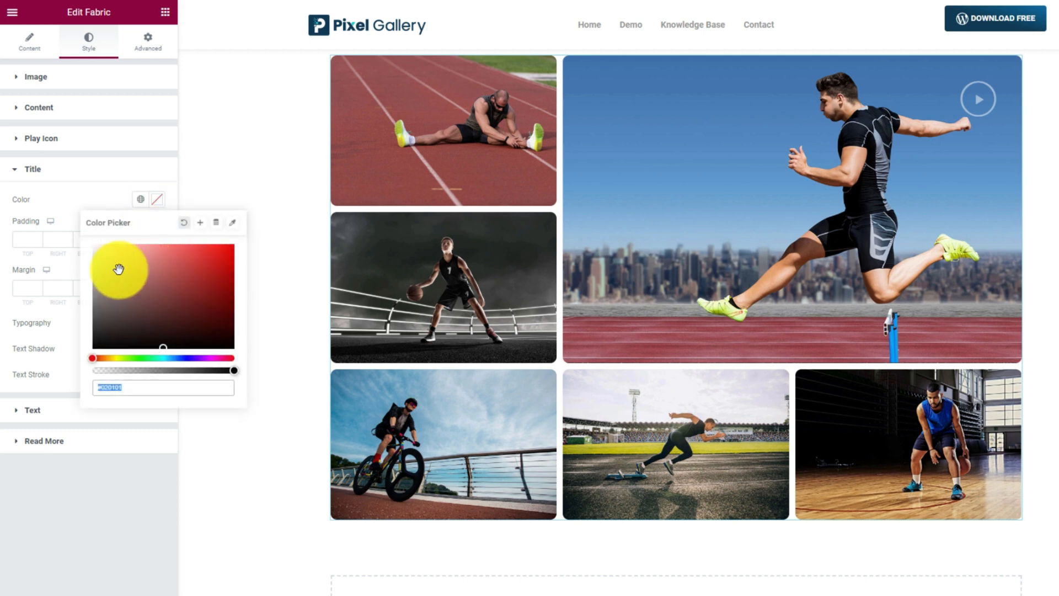
left_click(73, 204)
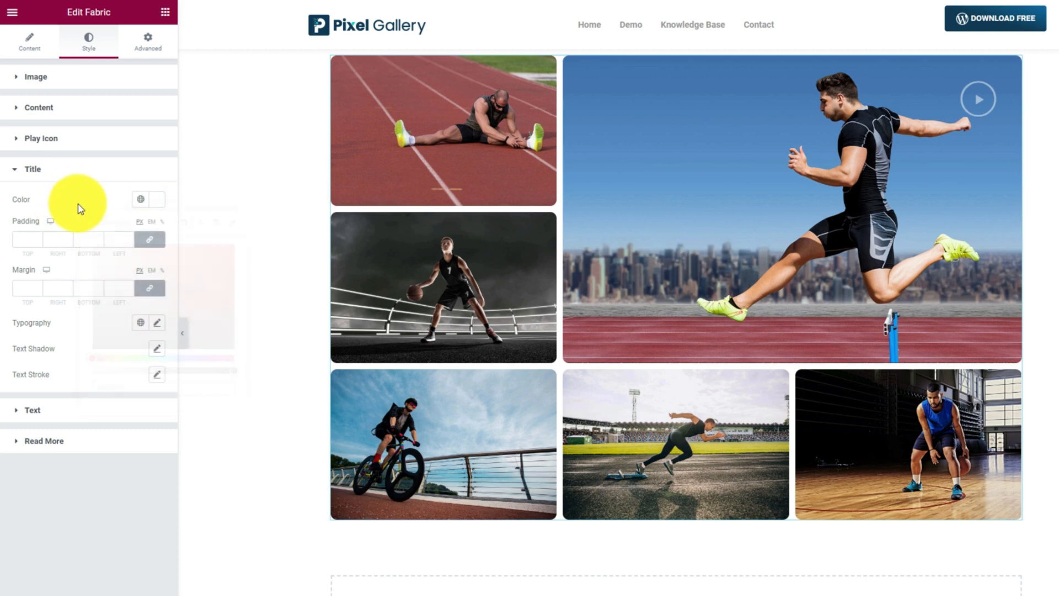
- Set the title typography to the Chonburi font family with size 28 px and weight 300
left_click(157, 322)
left_click(130, 378)
type("chon")
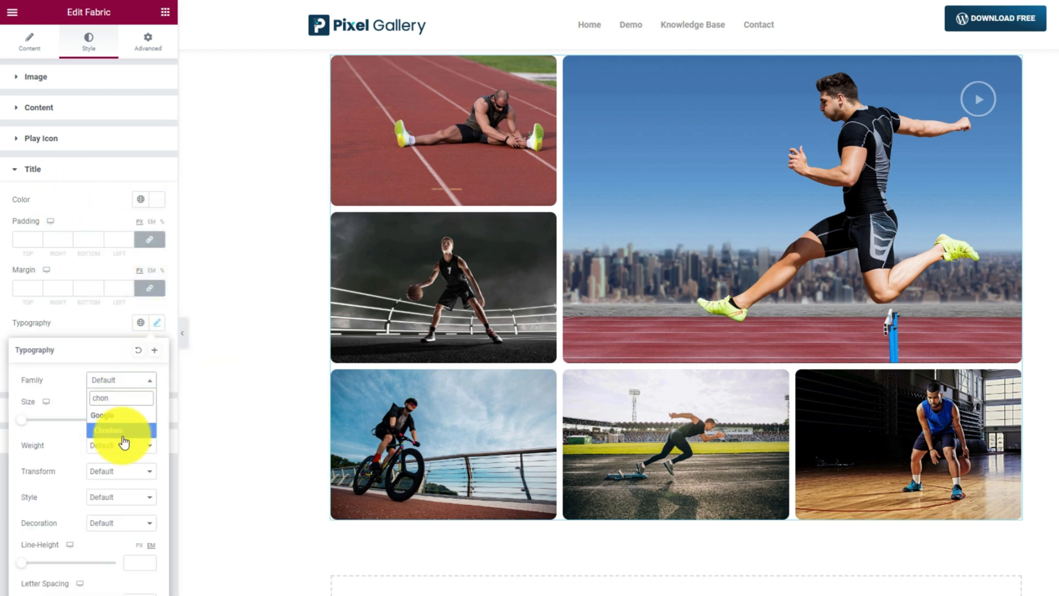
left_click(123, 432)
left_click(133, 420)
left_click_drag(21, 419, 28, 420)
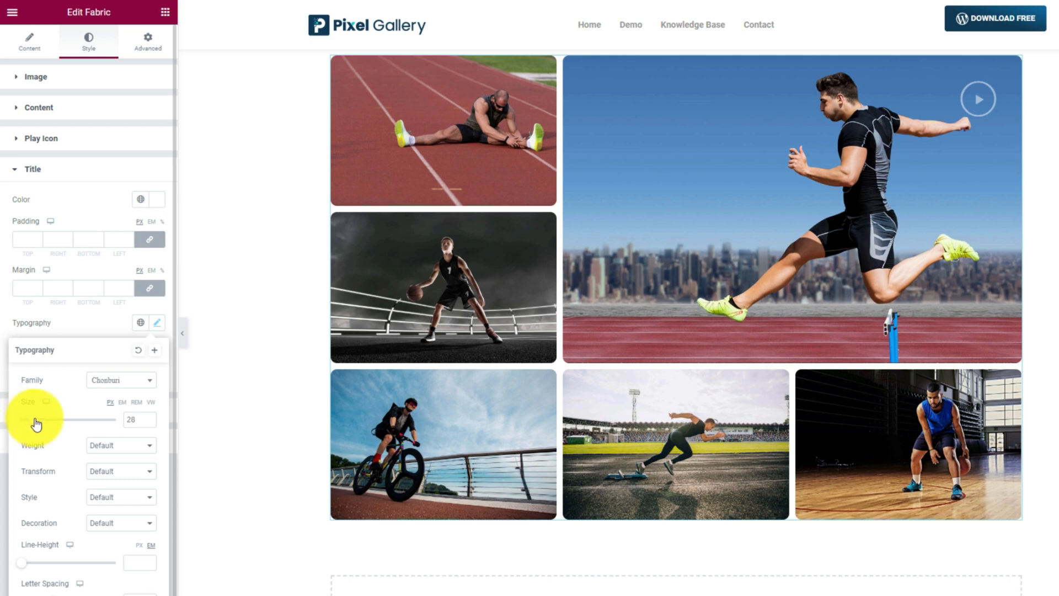
left_click(116, 445)
left_click(112, 477)
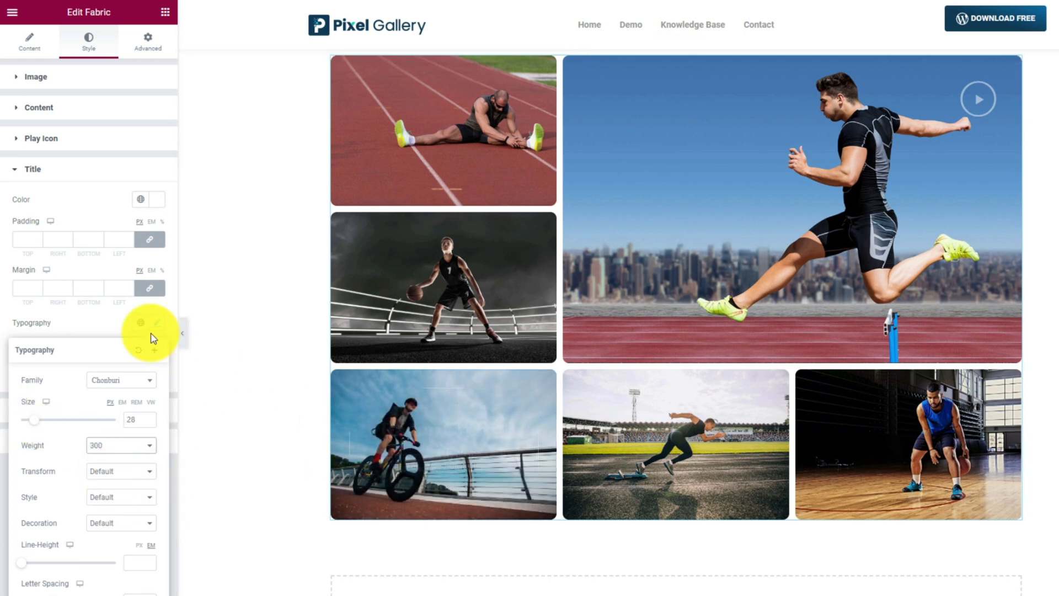
left_click(107, 325)
- Set the gallery text color to semi-transparent white, #FFFFFFBF
left_click(83, 414)
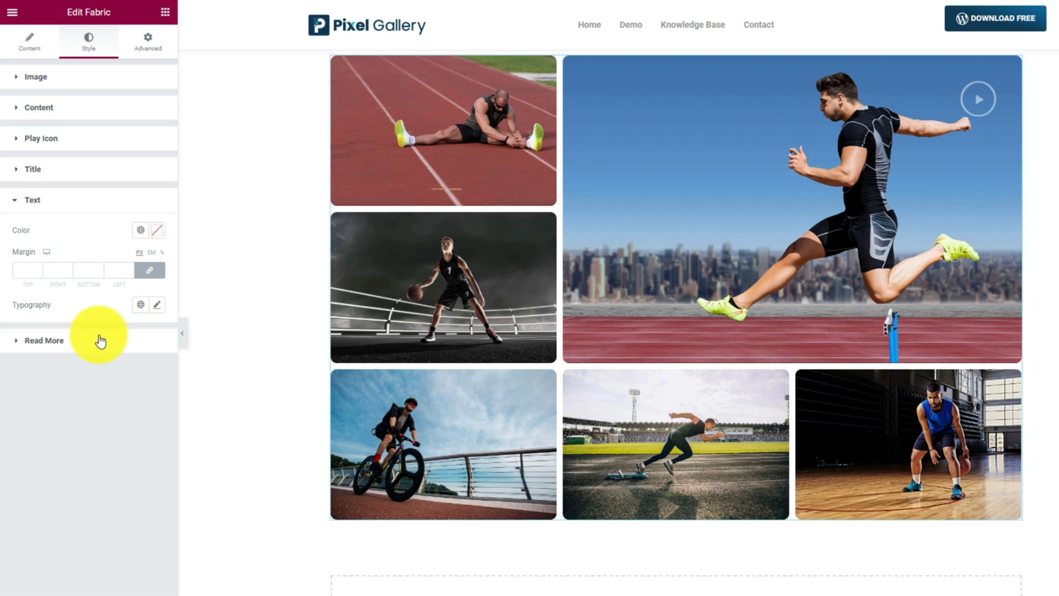
left_click(156, 230)
left_click(94, 276)
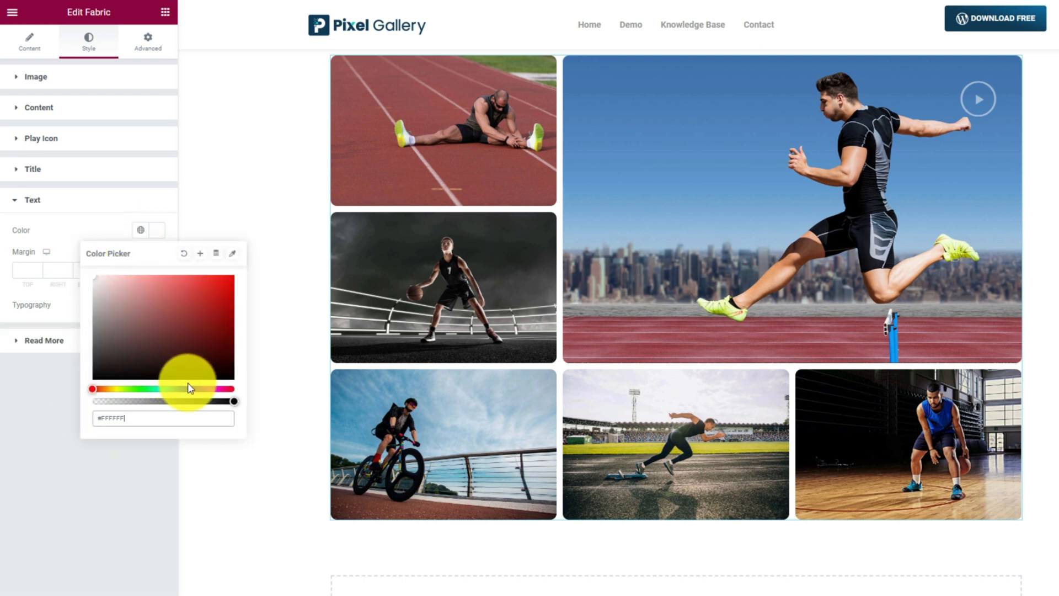
left_click_drag(233, 404, 198, 401)
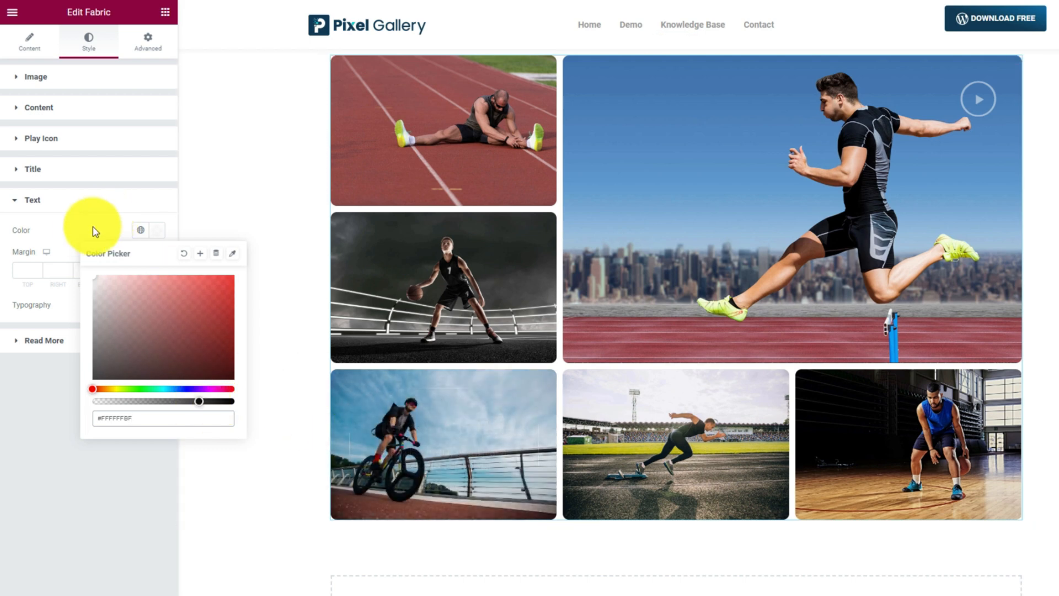
left_click(77, 231)
- Set the text typography to the Open Sans font family with size 14 px and weight 400
left_click(156, 305)
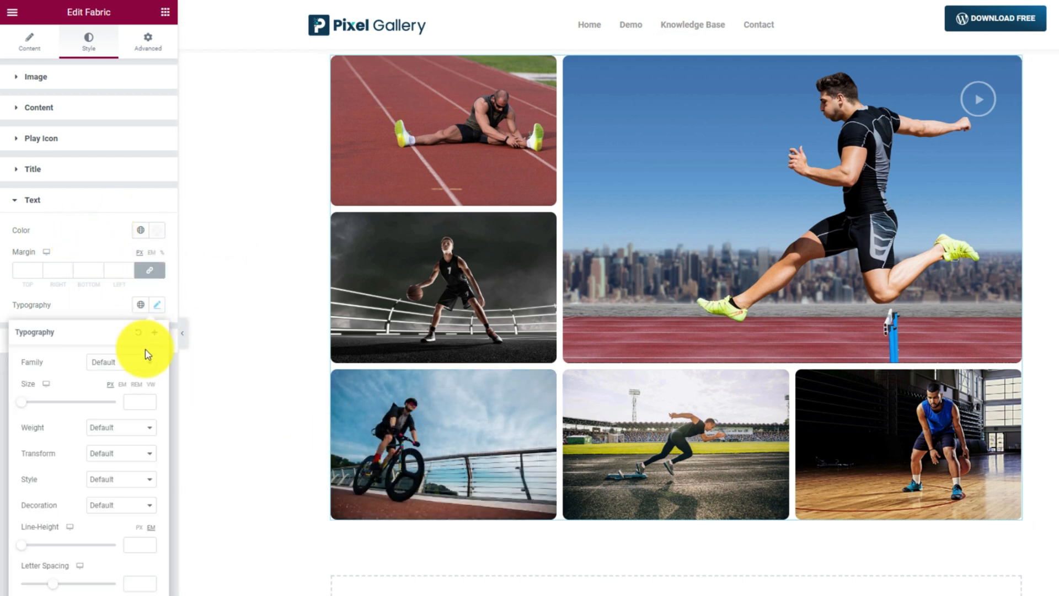
left_click(121, 363)
type("open")
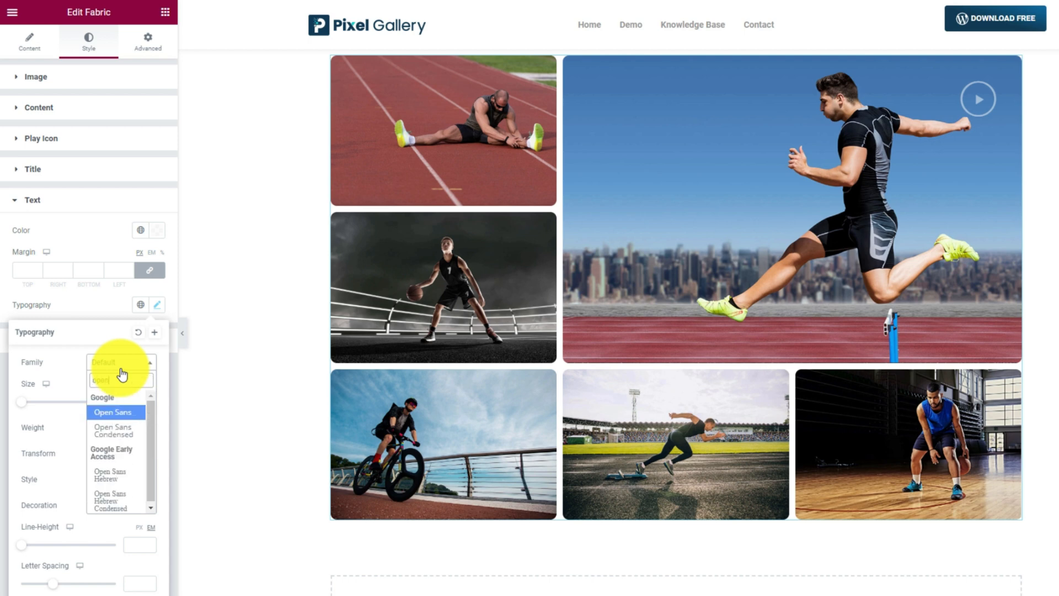
left_click(120, 411)
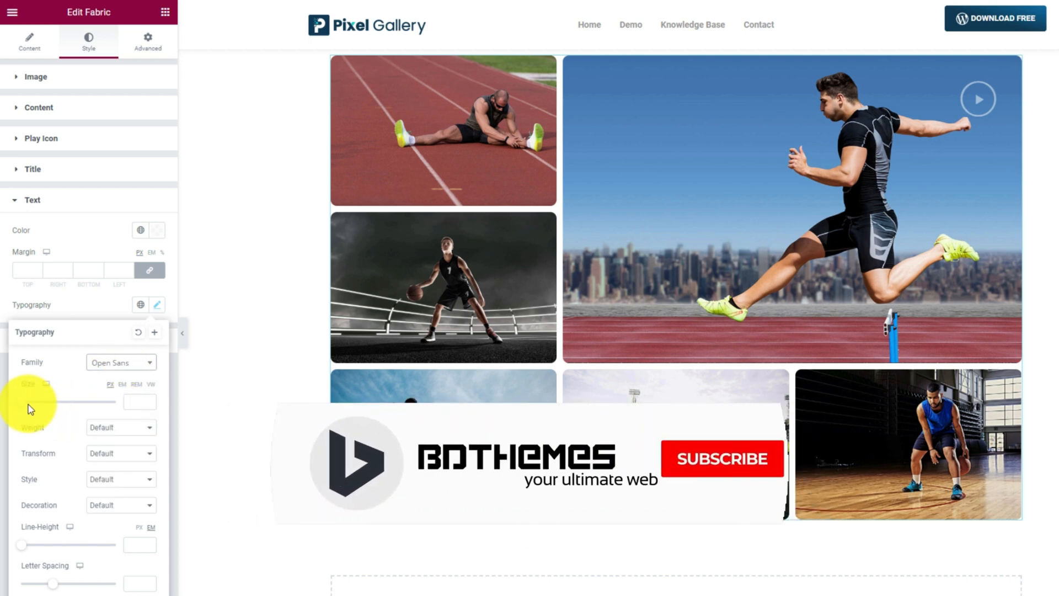
left_click_drag(30, 407, 28, 406)
left_click(91, 428)
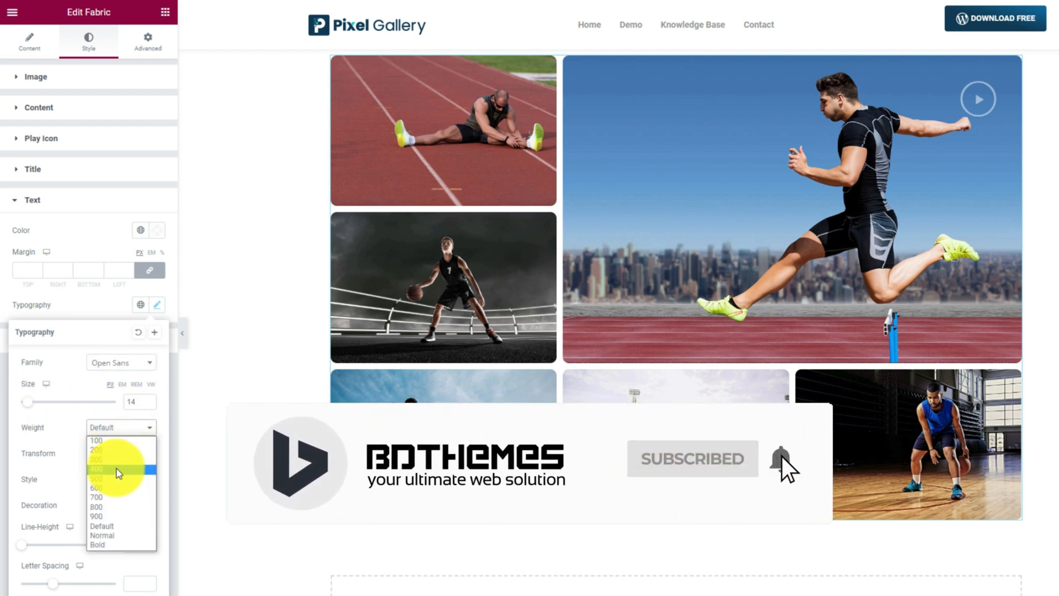
left_click(116, 474)
left_click(95, 303)
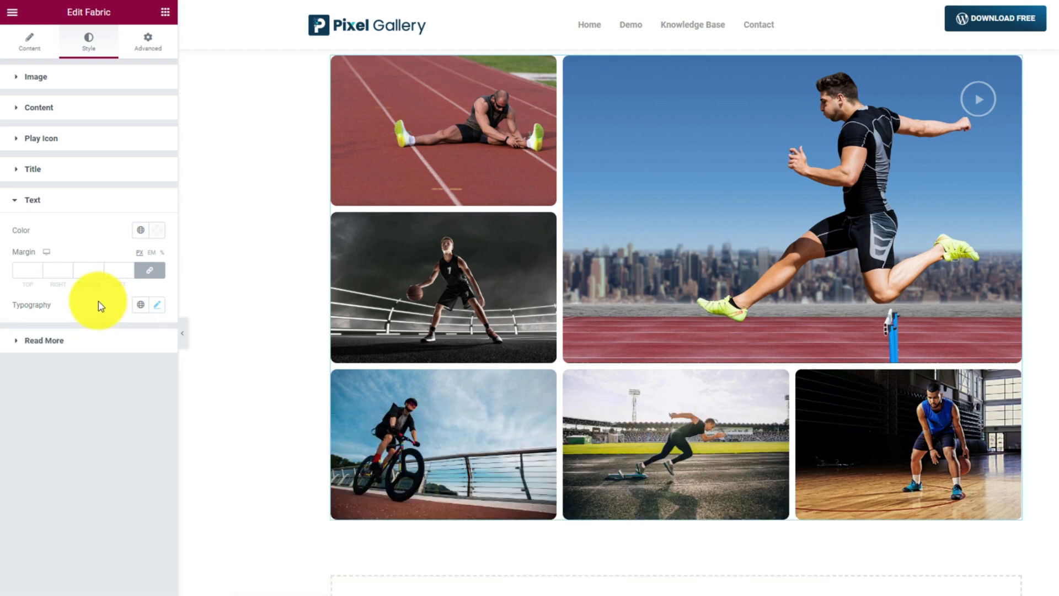
- Color the Read More link #FFFFFFD1 in its normal state and white in its hover state
left_click(100, 355)
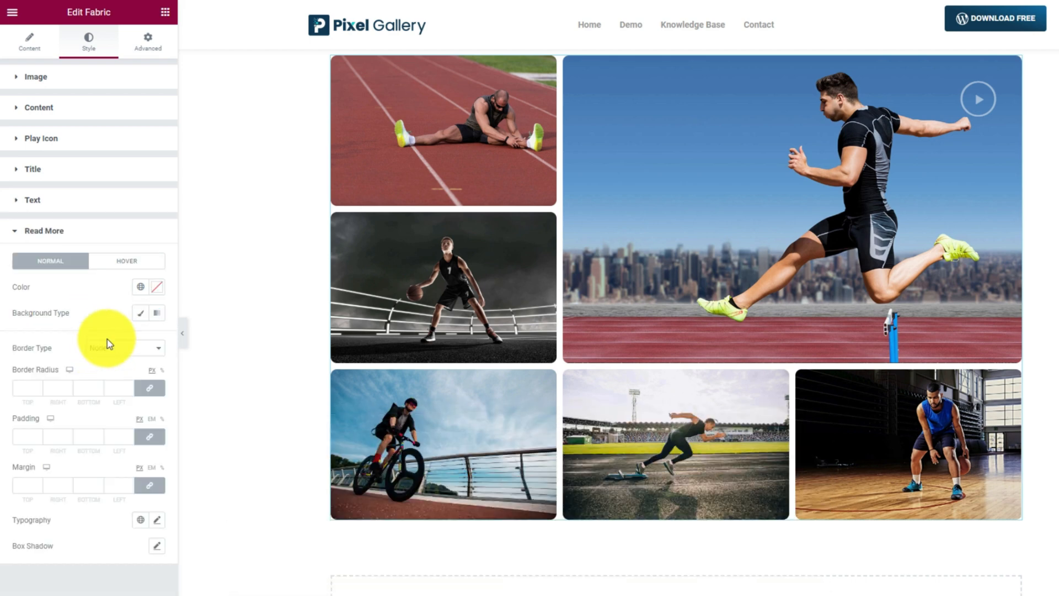
left_click(155, 291)
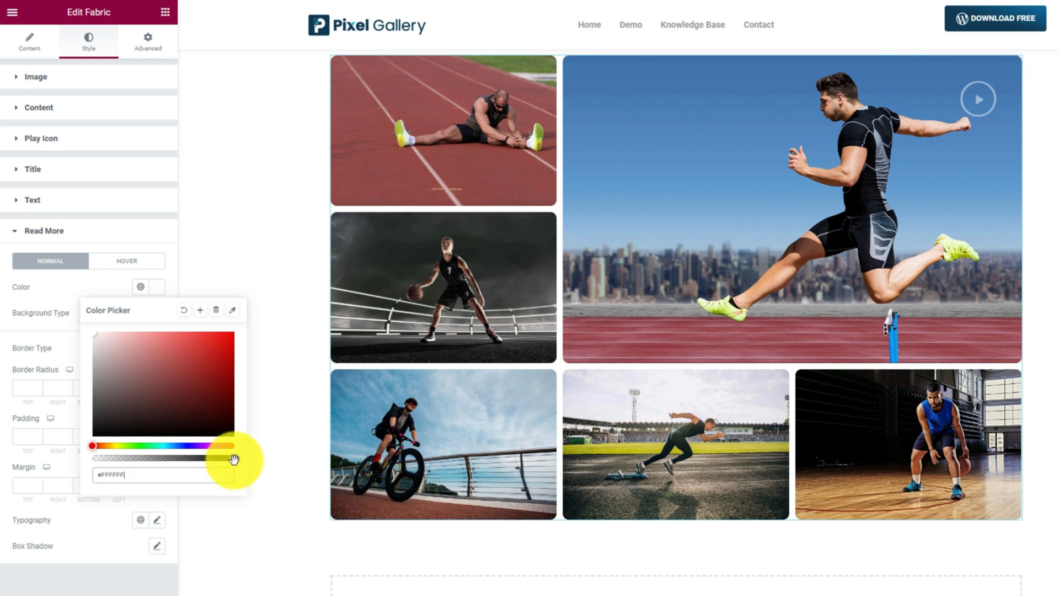
left_click_drag(234, 459, 214, 458)
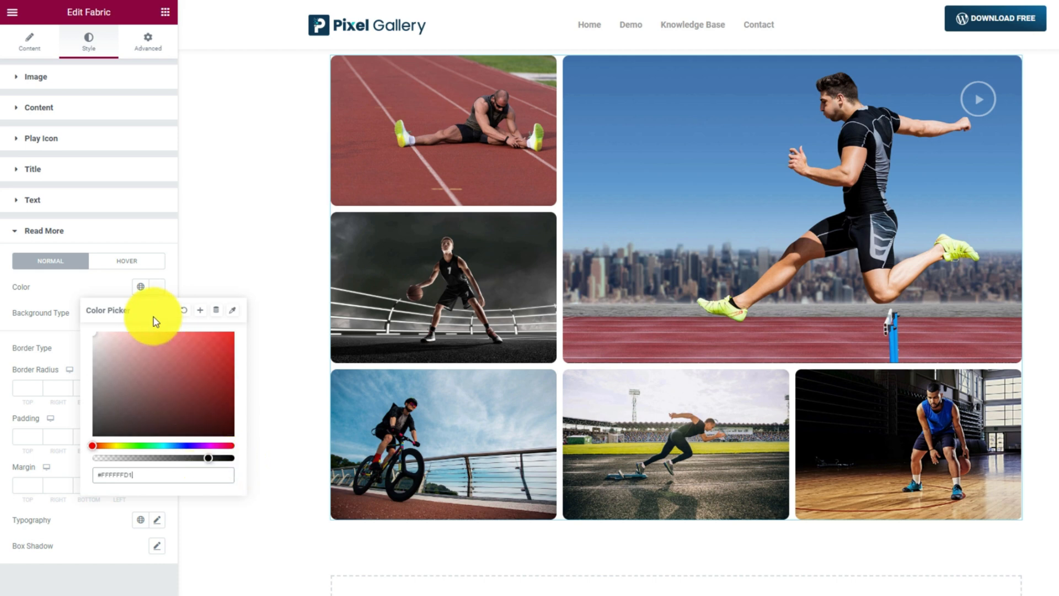
left_click(130, 264)
left_click(156, 288)
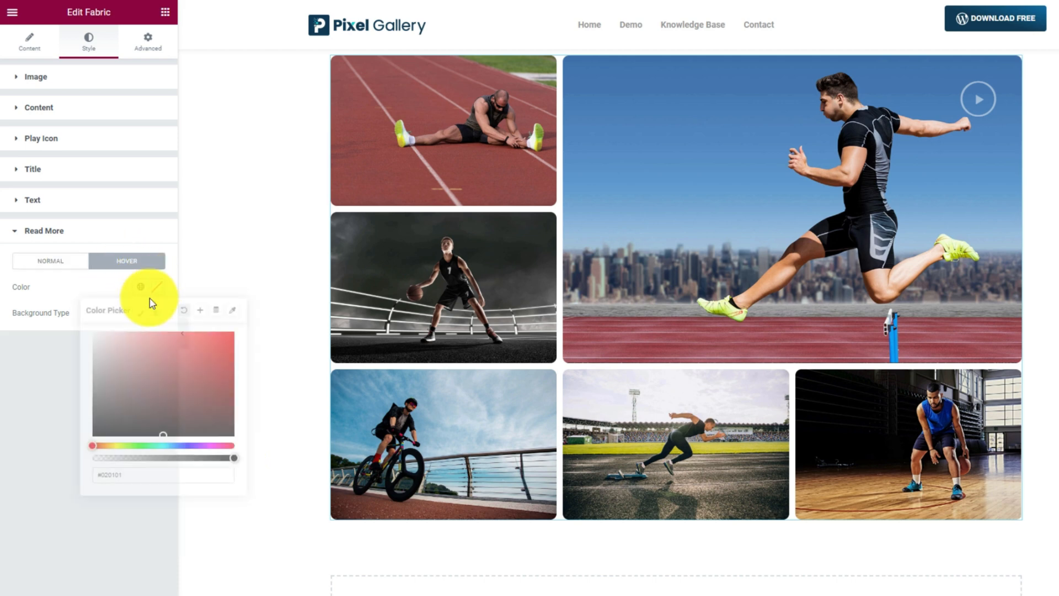
left_click(78, 298)
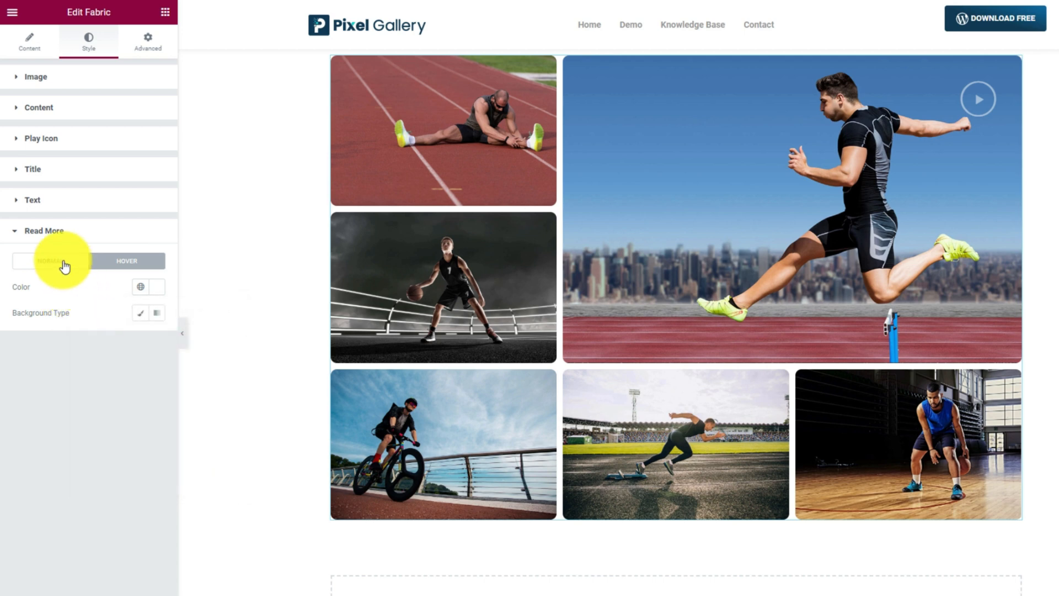
- Set the Read More typography to Chonburi at 14 px, and hide the editing panel to preview the gallery
left_click(64, 264)
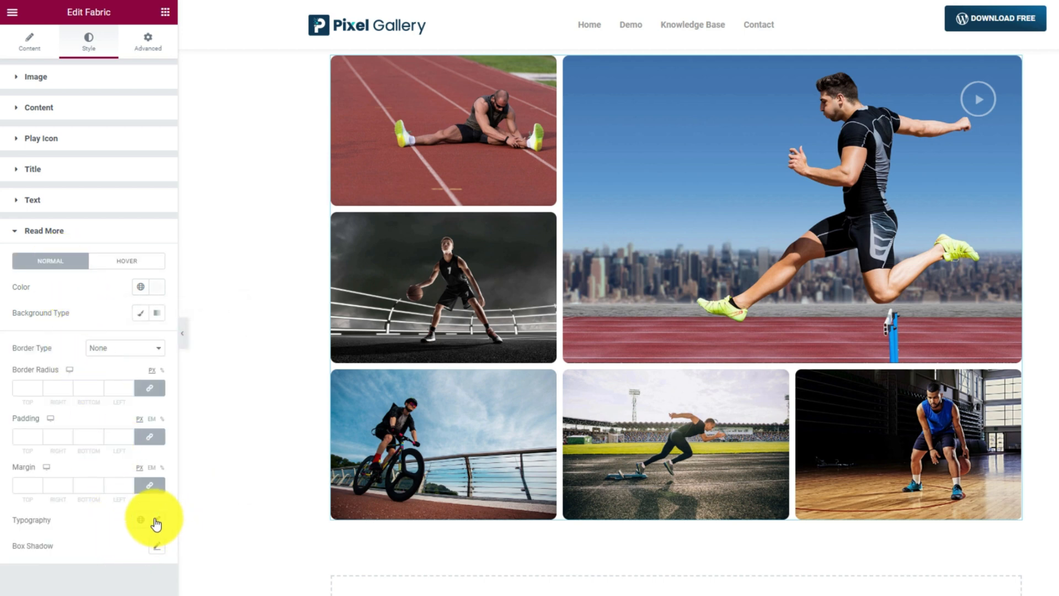
left_click(157, 522)
left_click(111, 363)
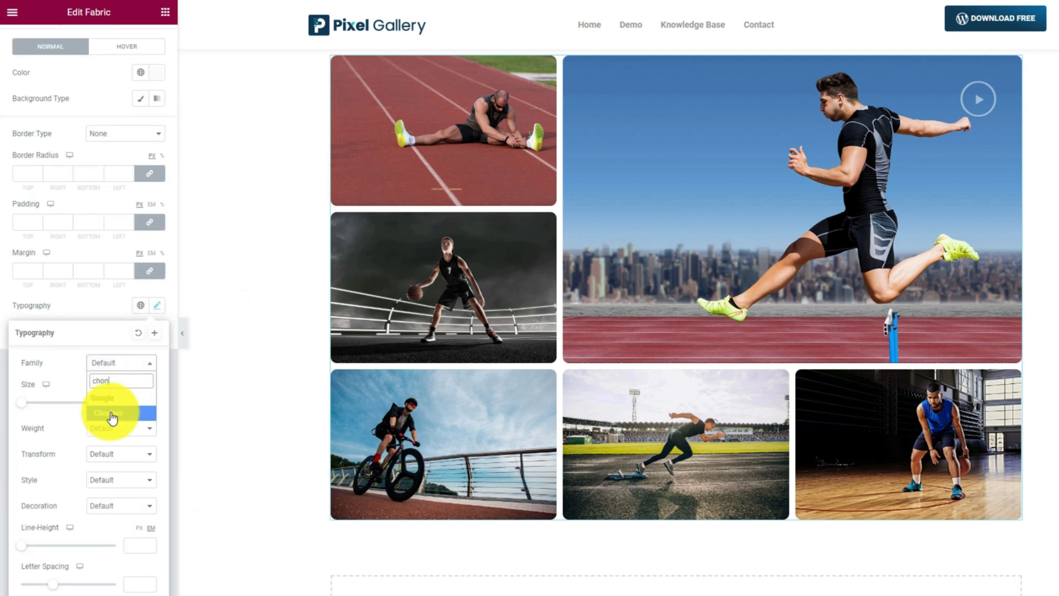
left_click_drag(22, 402, 29, 403)
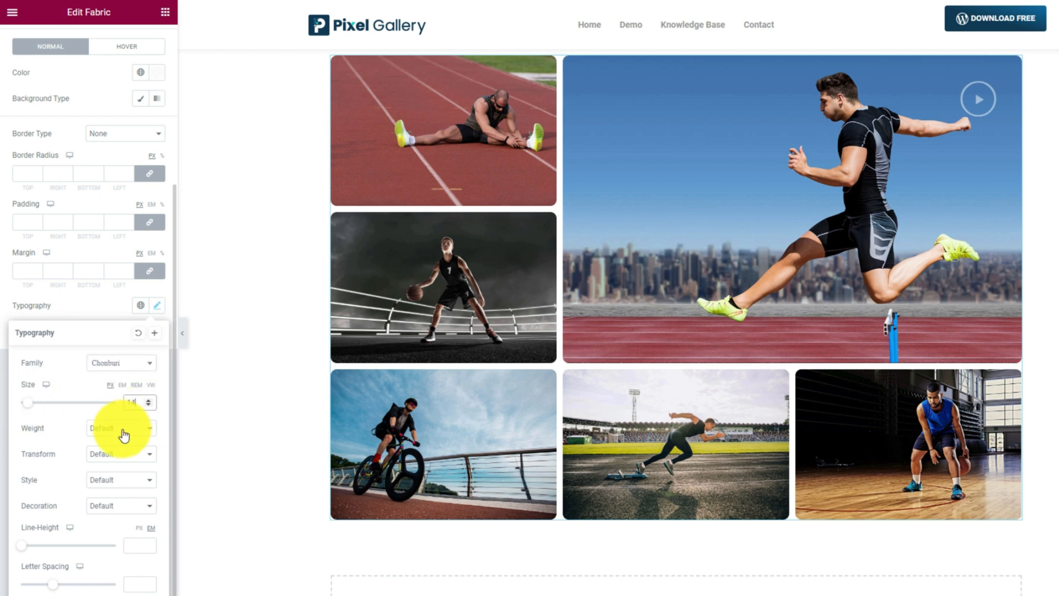
left_click(99, 315)
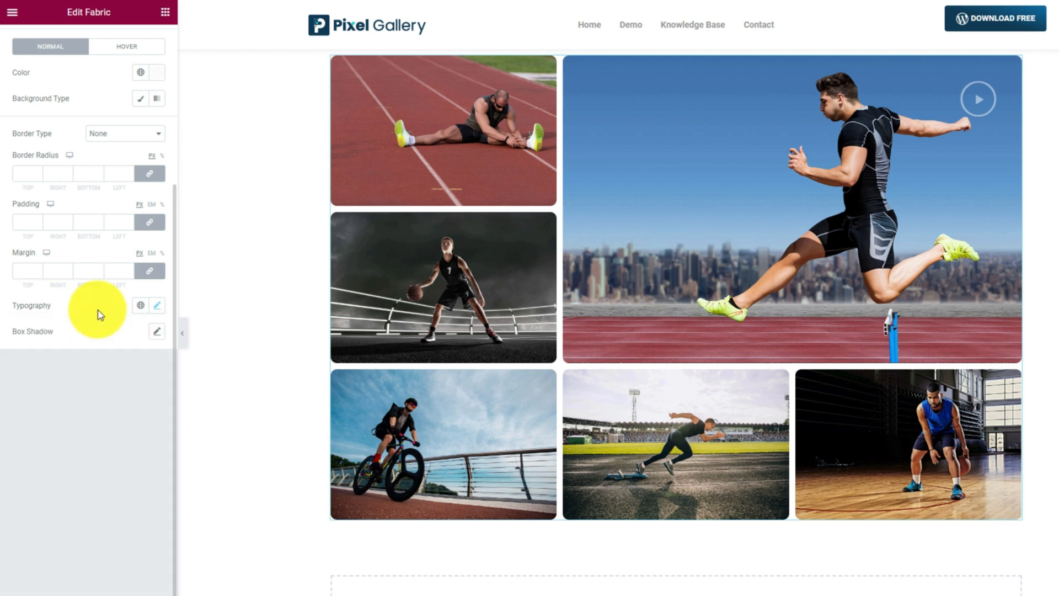
left_click(182, 331)
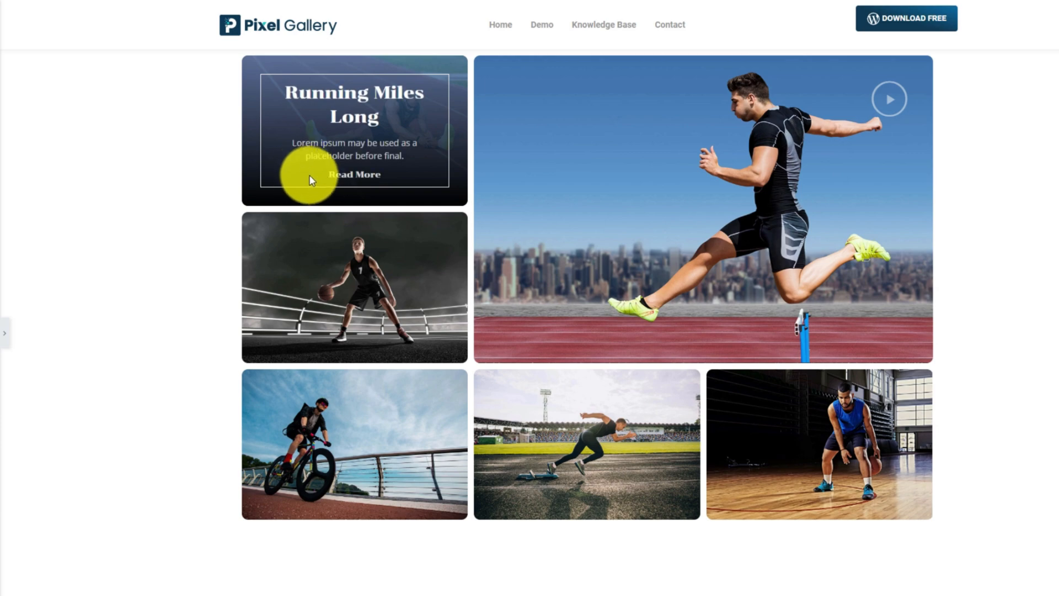